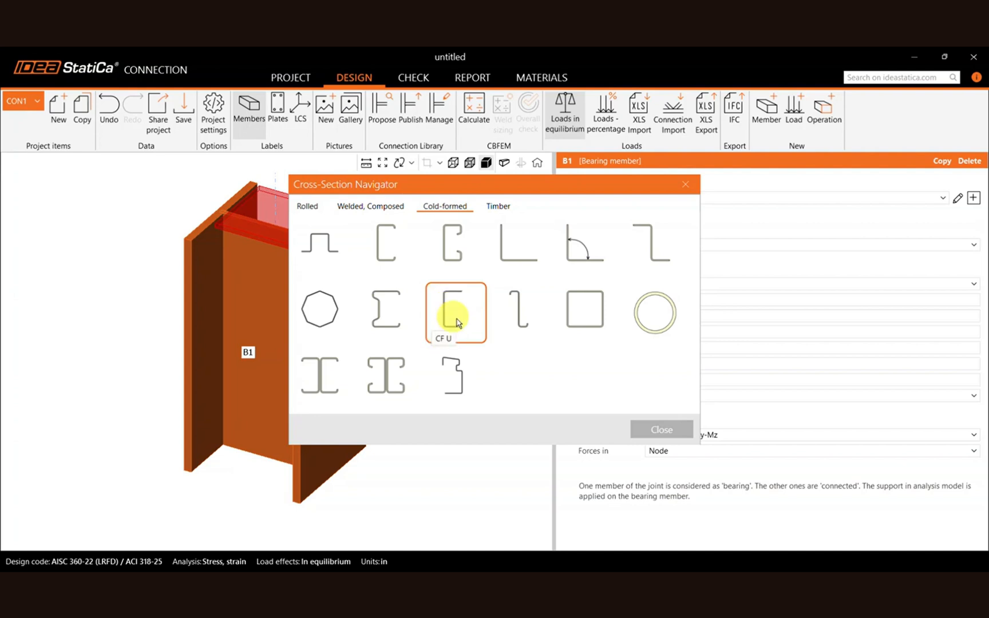
Choose the cold-formed CF U cross-section and set its height to 8 in, width to 4 in and thickness to 1/4 in.
click(454, 324)
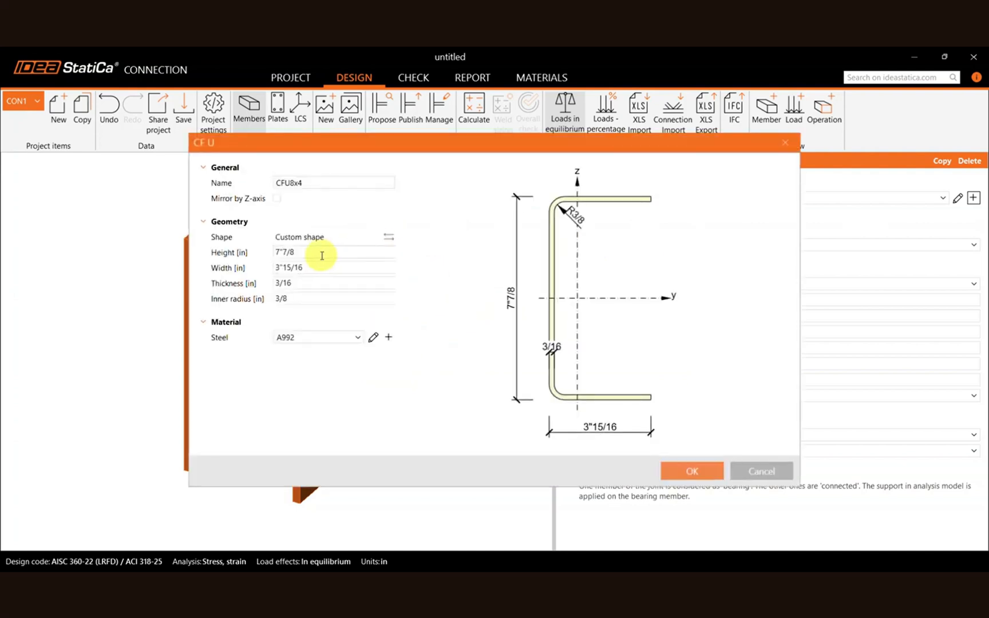
click(322, 255)
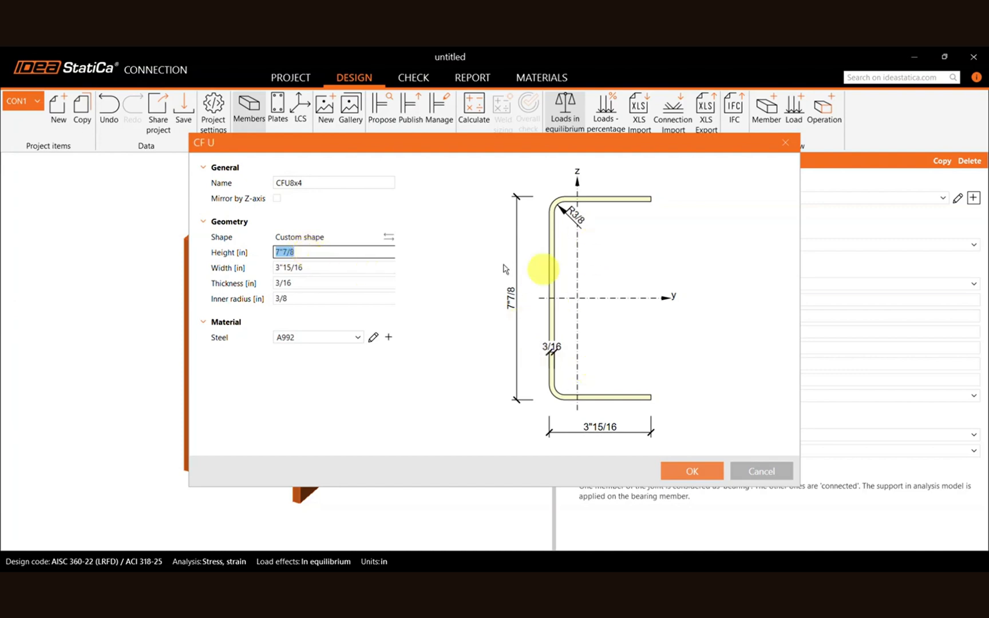
click(319, 267)
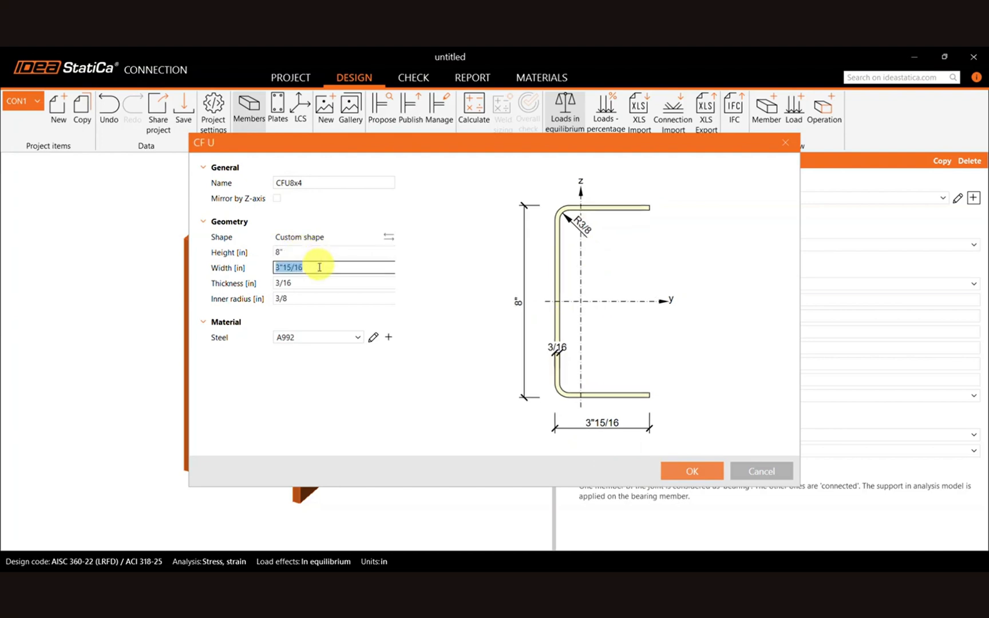
click(337, 283)
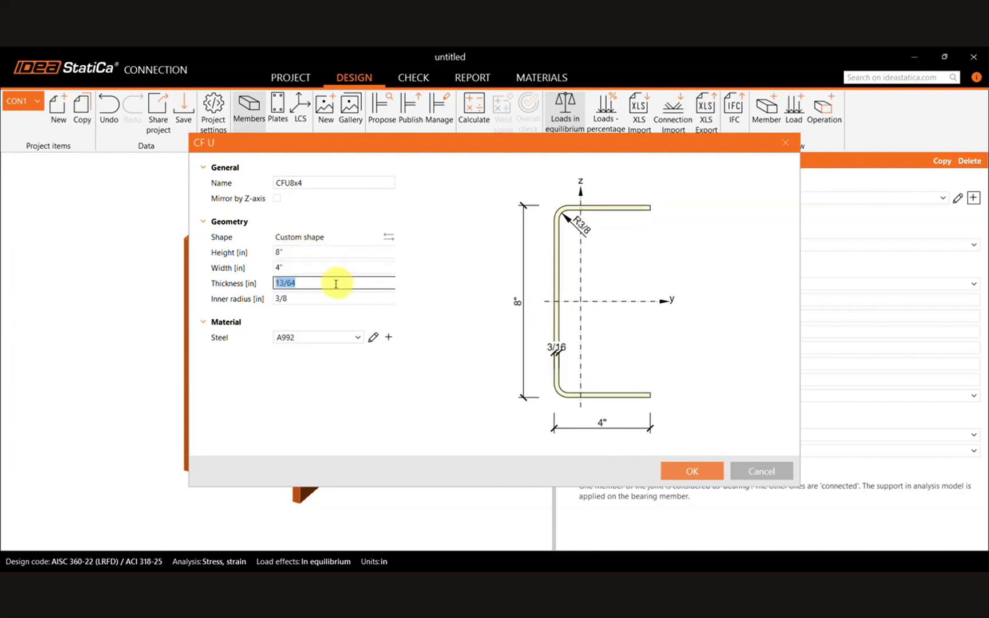
click(346, 268)
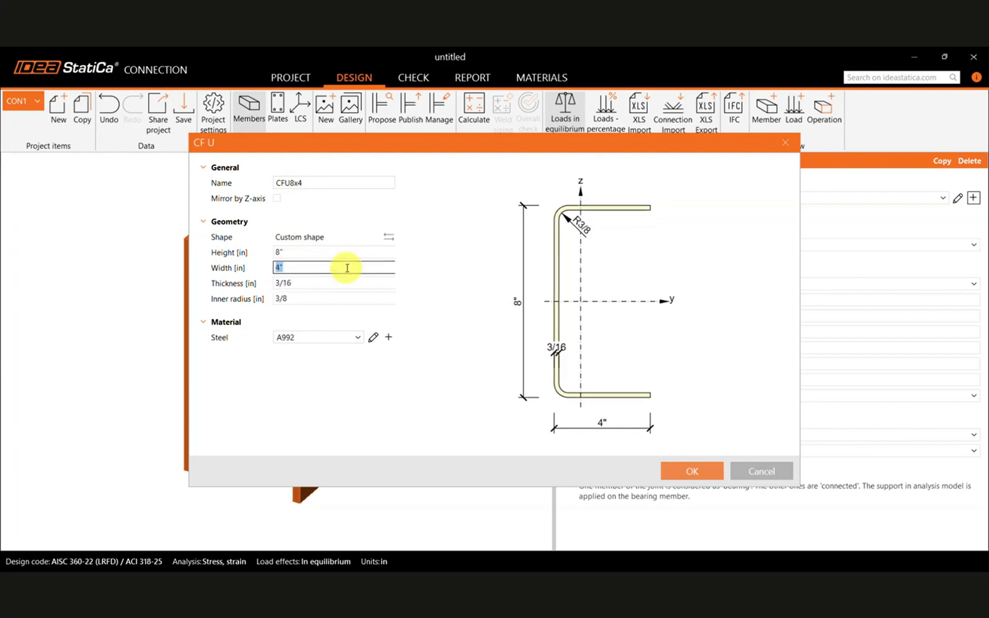
click(310, 284)
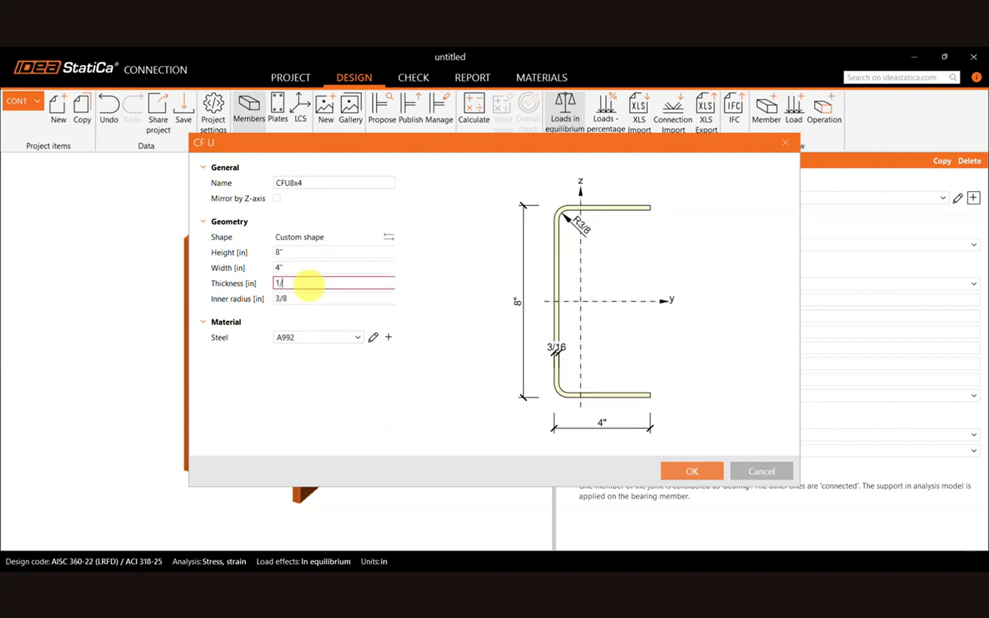
text(1/4)
click(328, 303)
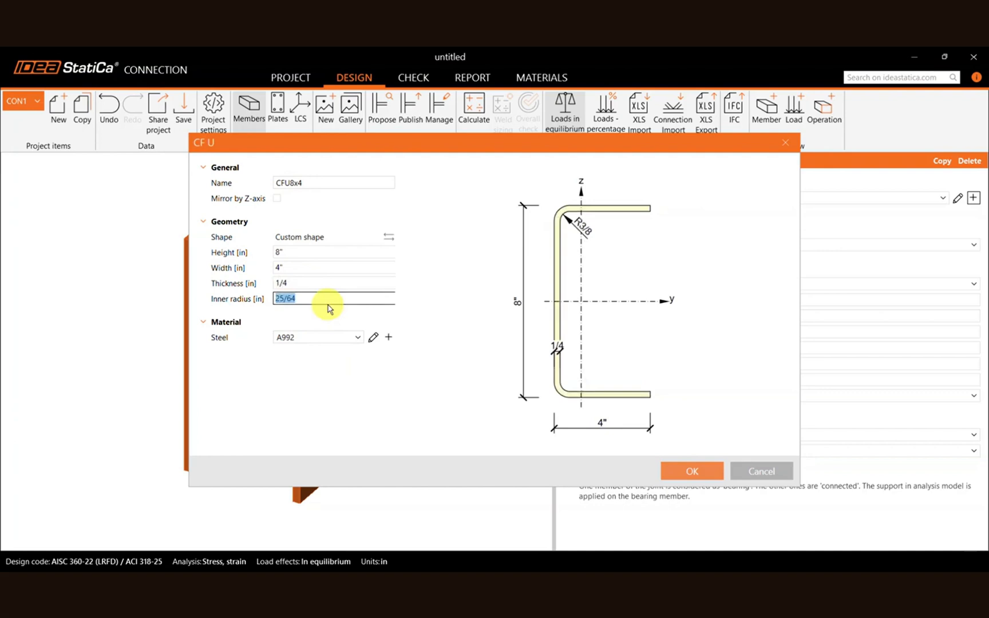
click(360, 401)
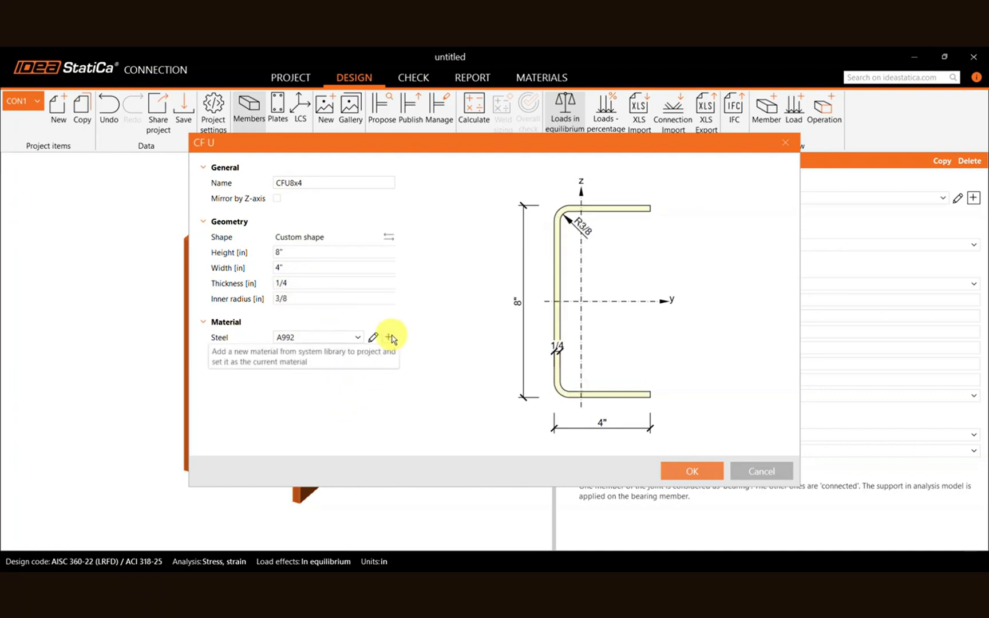
Assign A36 steel from the ASTM materials to the U section and apply the section to member B1.
click(390, 337)
scroll(553, 338, down, 7)
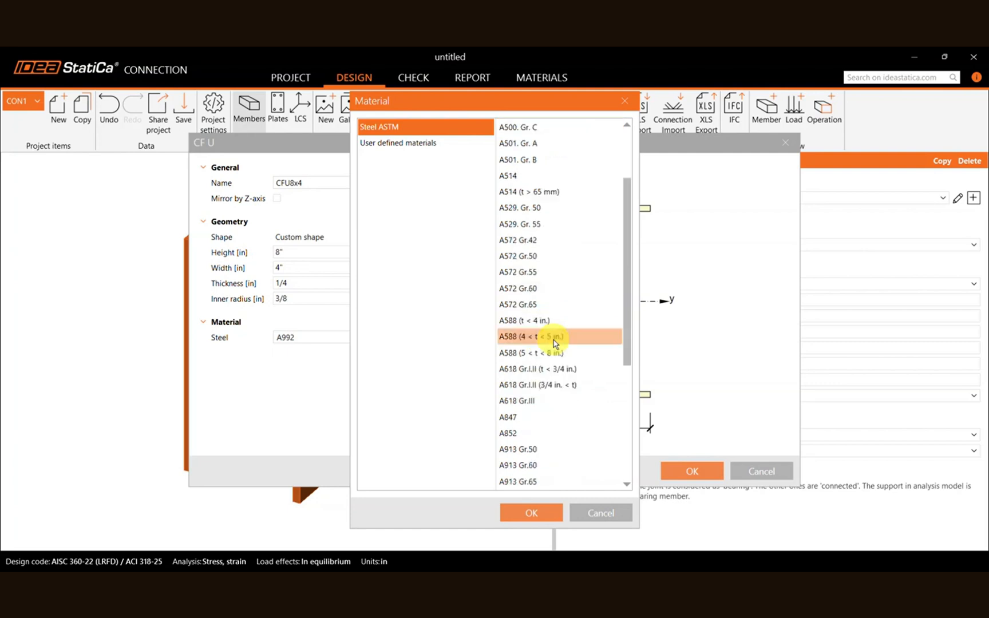
scroll(554, 342, up, 7)
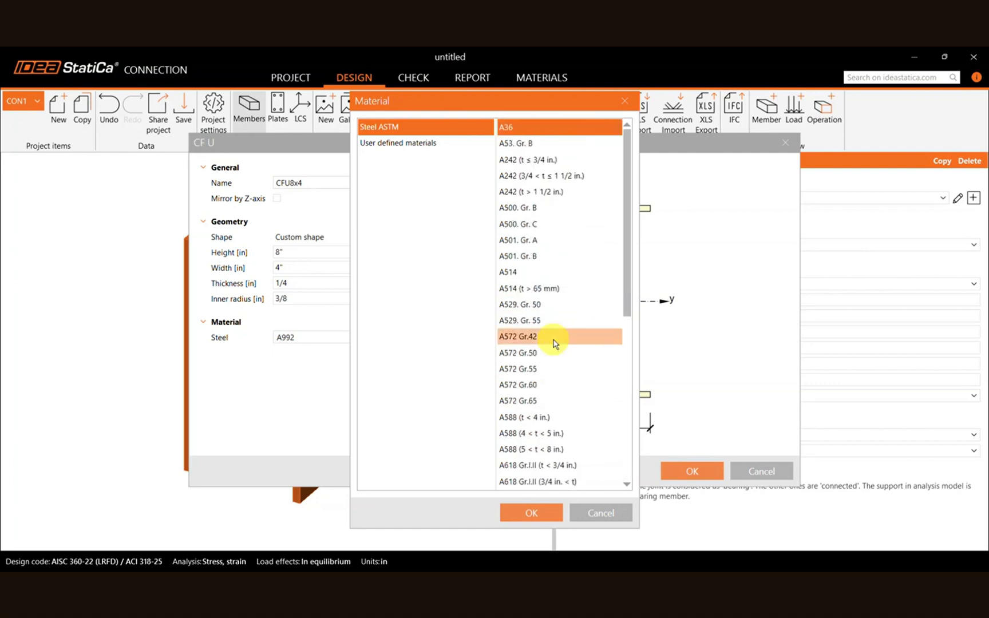
click(532, 513)
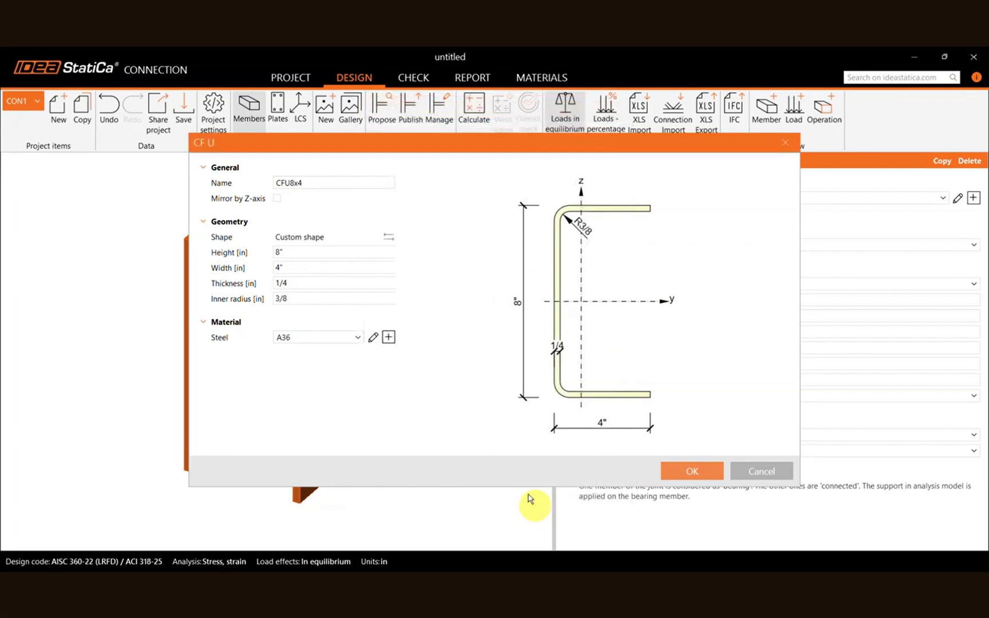
click(677, 475)
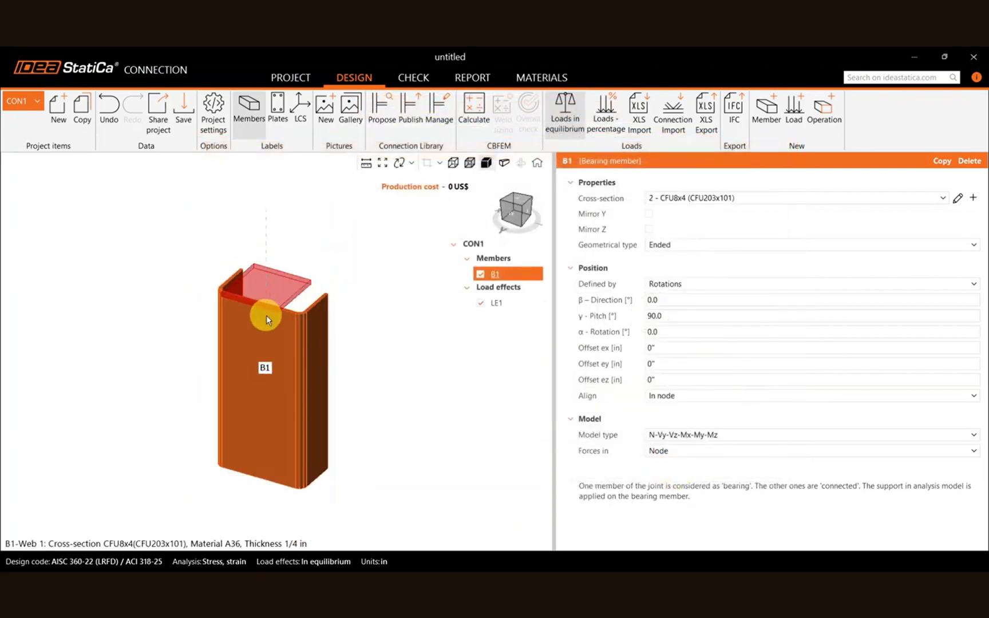
Copy member B1 as a second member and mirror the copy with Mirror Z.
right_drag(379, 462, 247, 389)
middle_drag(264, 408, 185, 394)
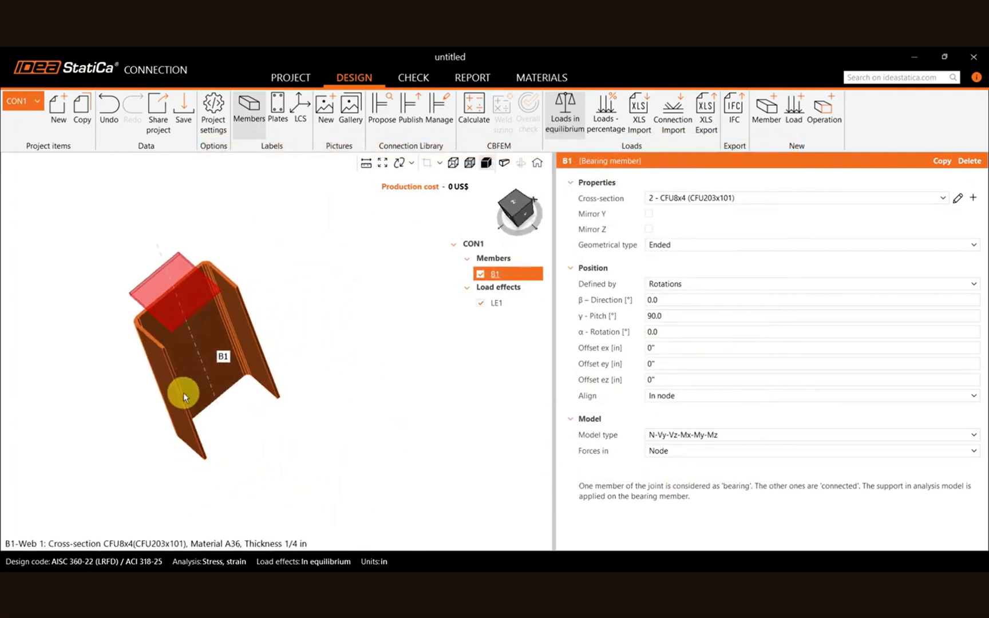
scroll(187, 393, down, 3)
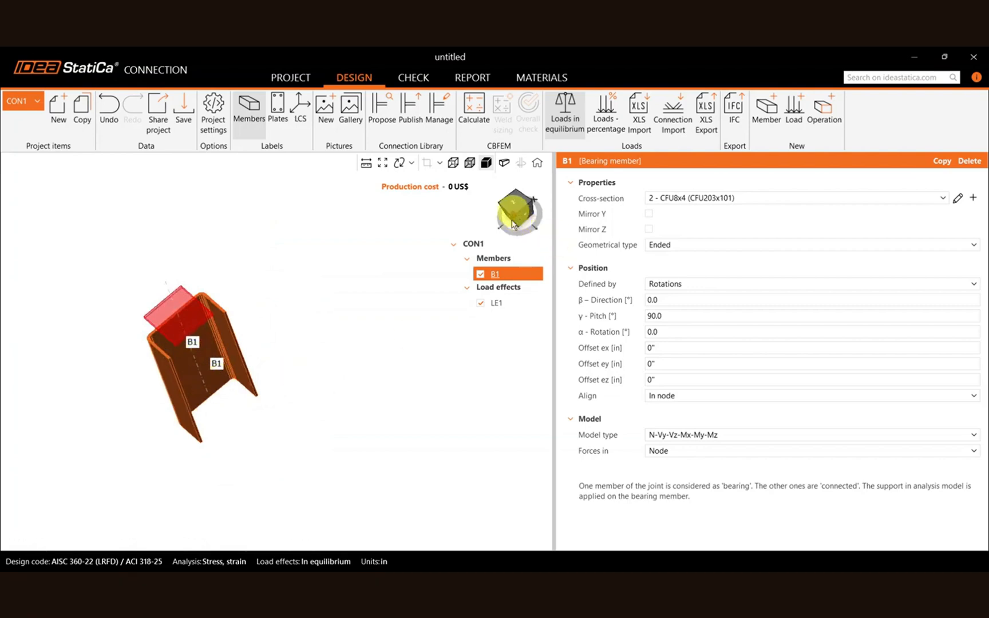
right_click(492, 274)
click(472, 282)
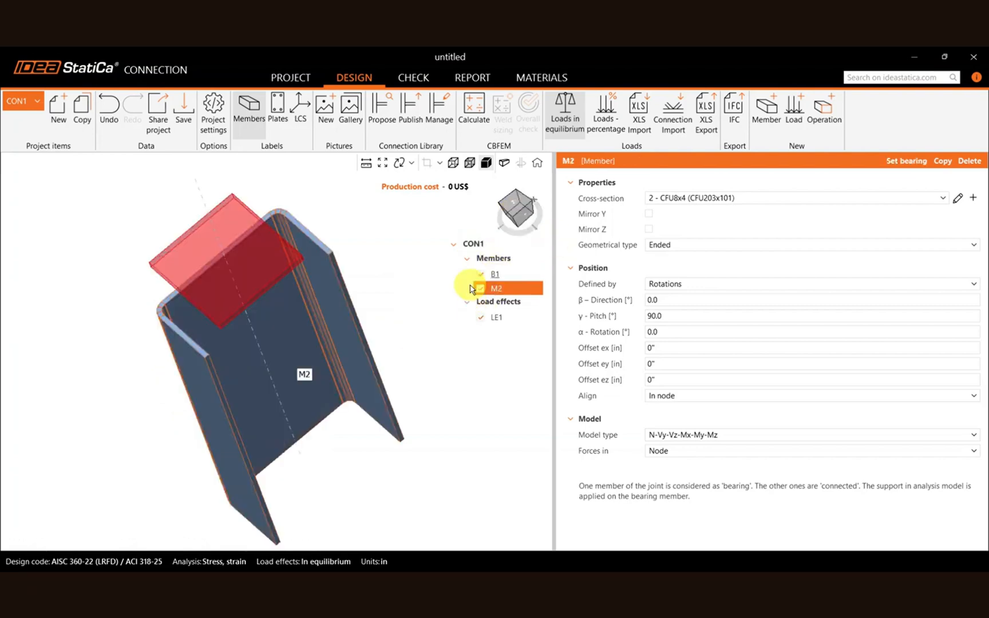
click(671, 332)
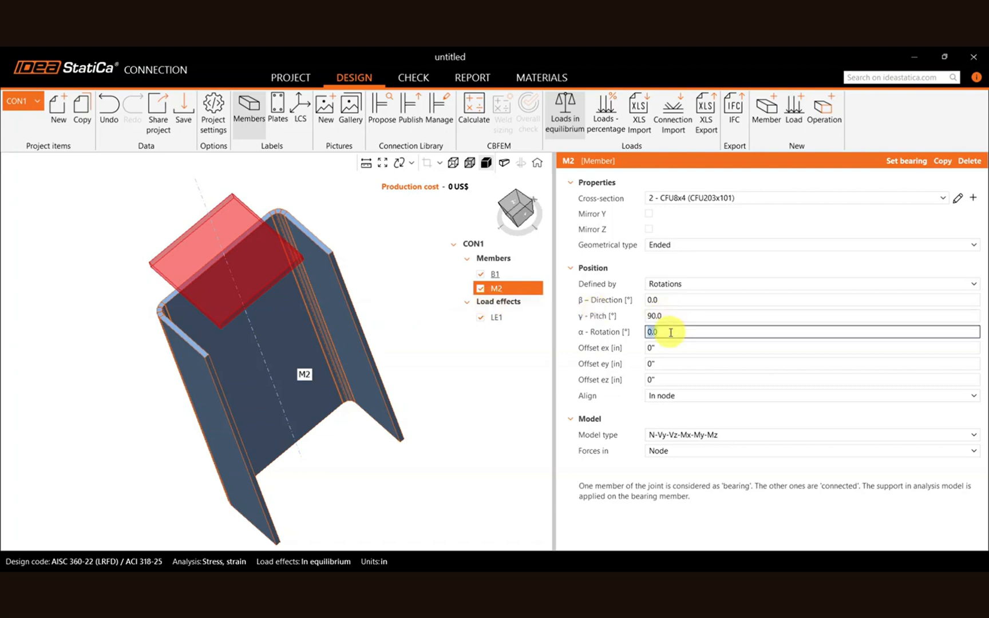
click(648, 229)
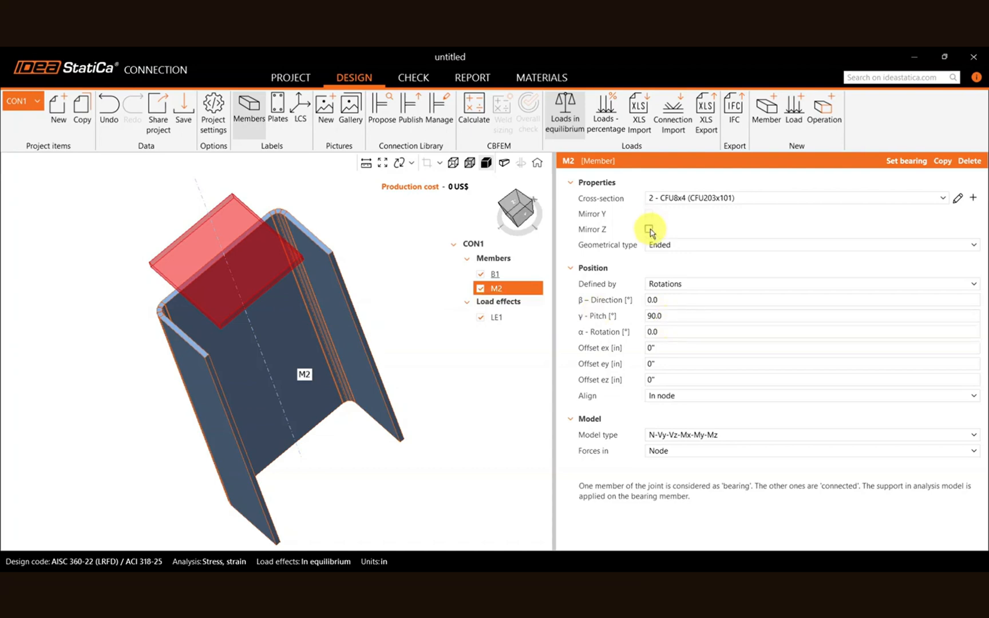
Set member M2's offset ey to 2 in while viewing the sections along the Z axis.
click(517, 207)
scroll(341, 277, down, 5)
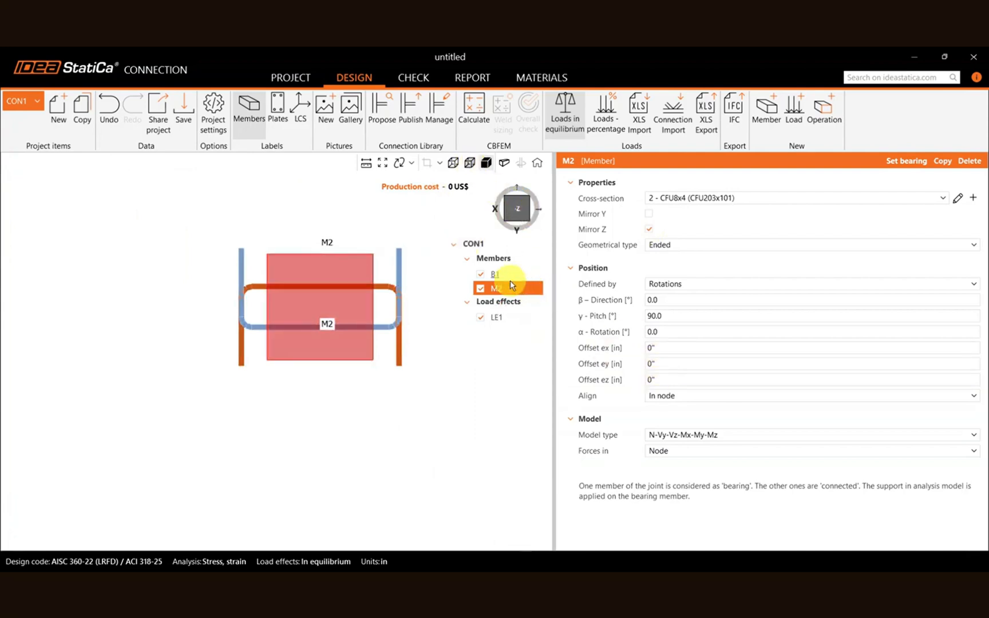
middle_drag(375, 445, 345, 476)
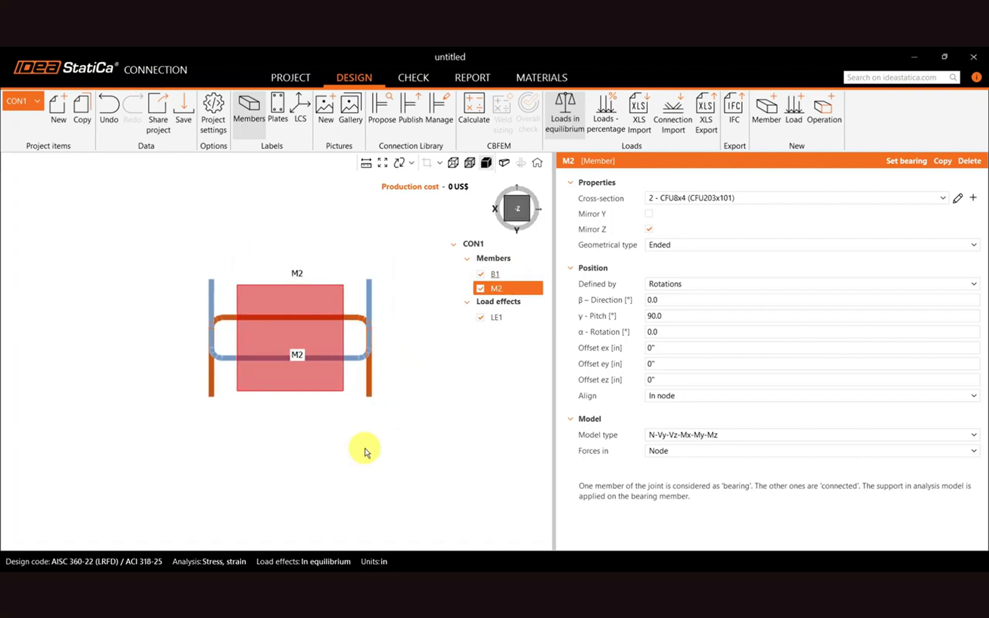
click(660, 363)
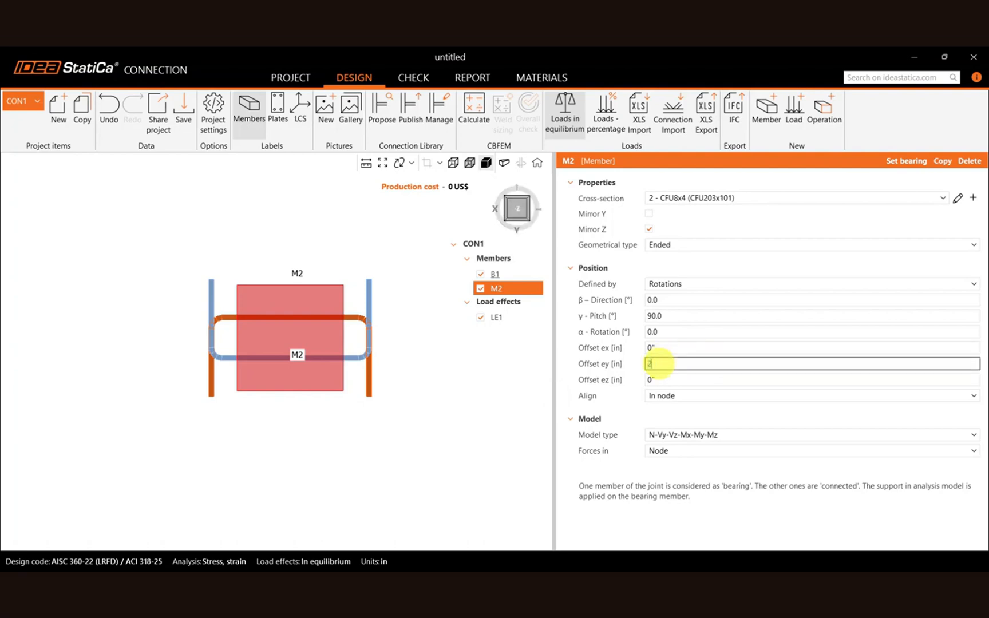
text(2)
key(Return)
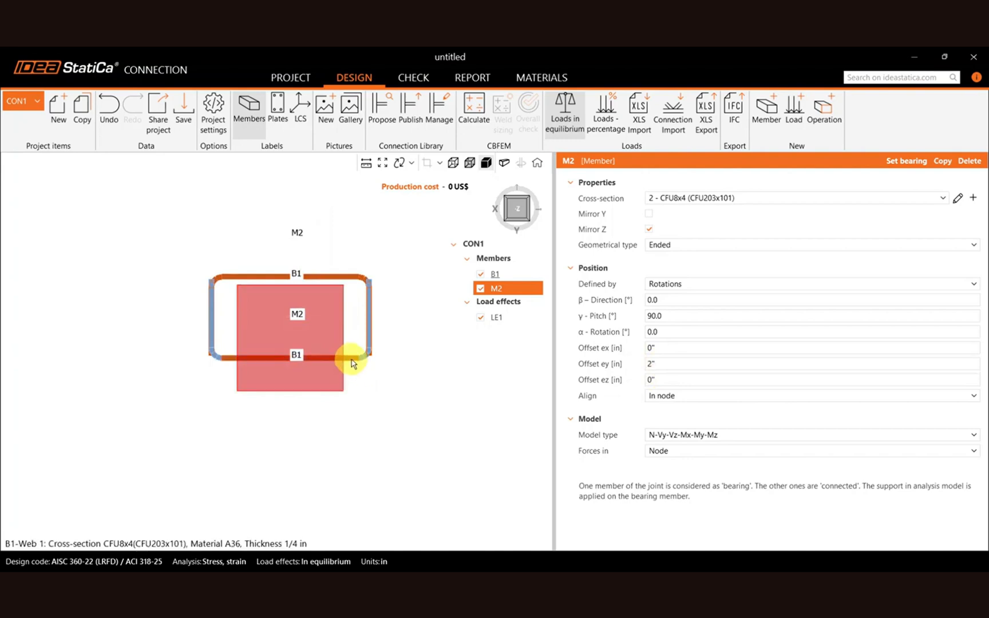
Show the model as transparent and set member B1's offset ey to -2 in.
click(453, 162)
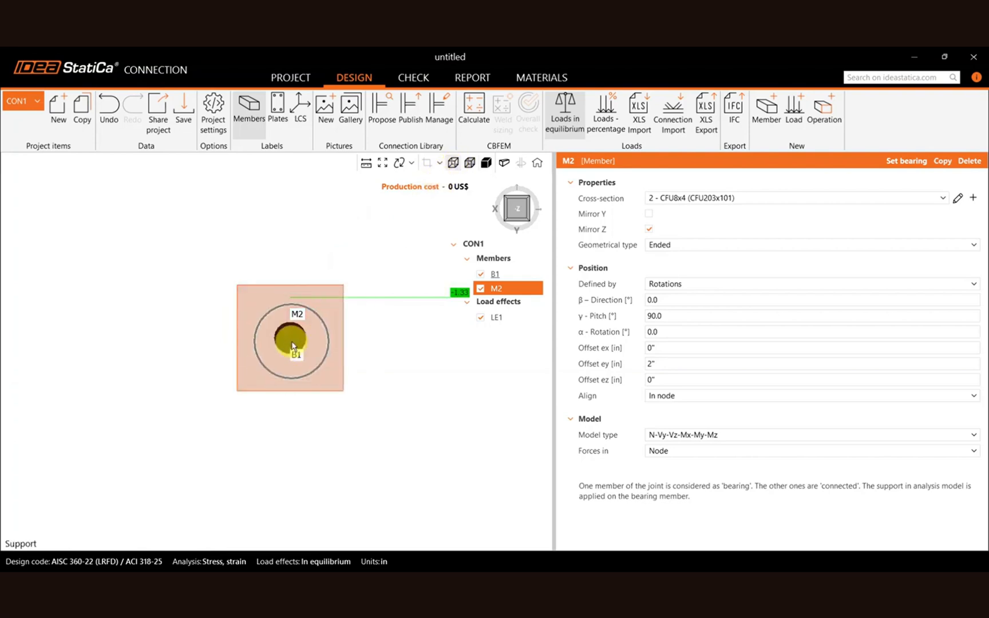
click(470, 163)
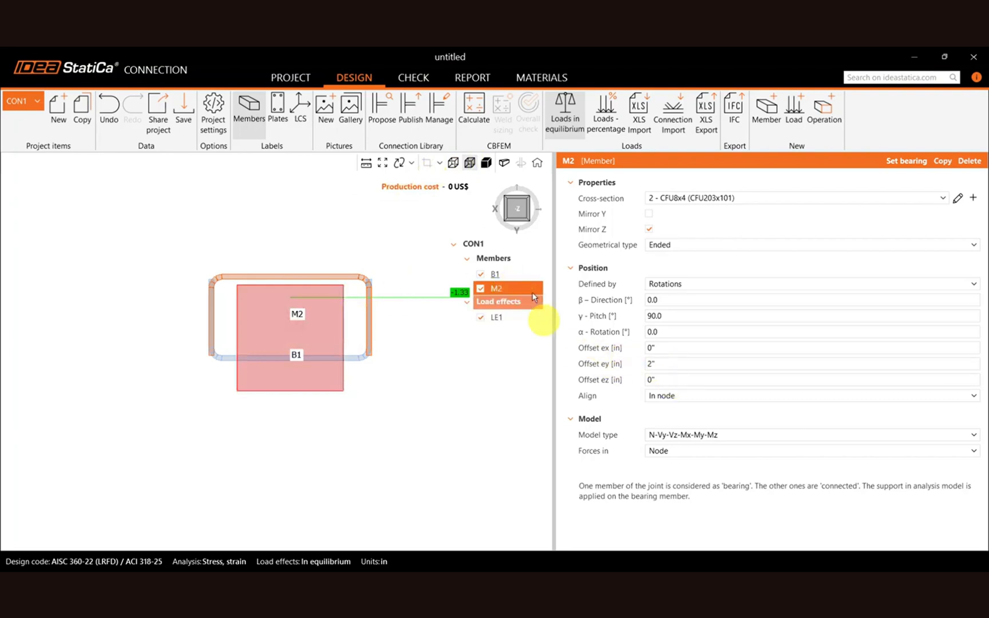
click(503, 274)
click(667, 363)
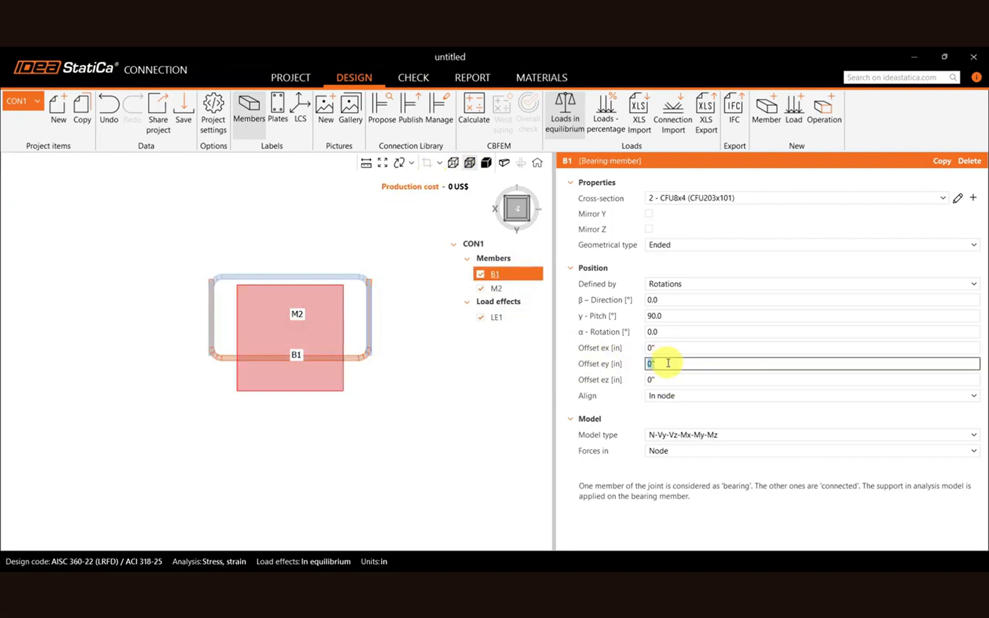
text(-2)
key(Return)
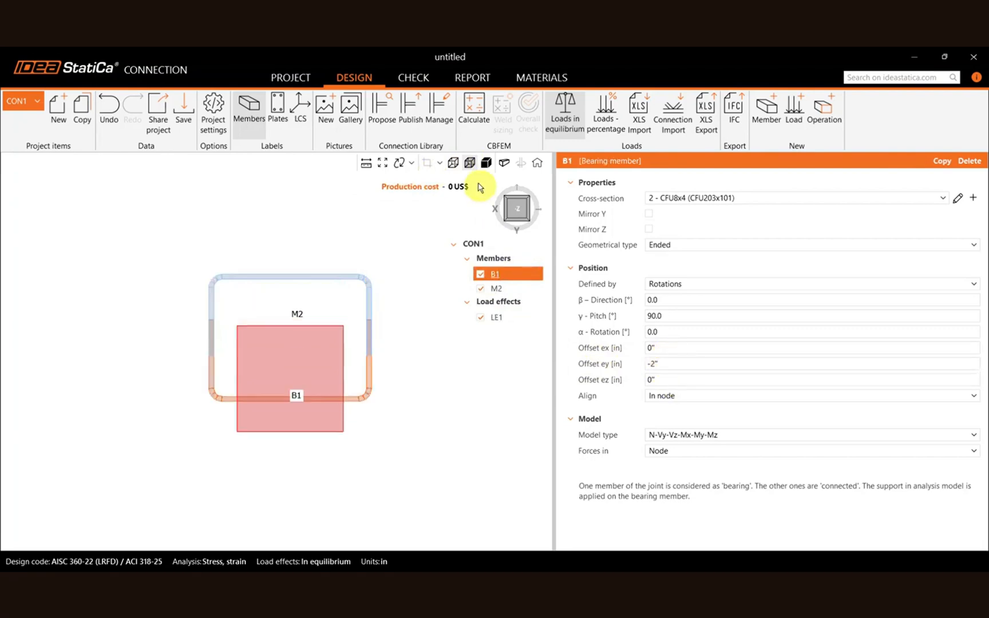
Set offset ey to -4 in for member B1 and to 4 in for member M2.
click(682, 363)
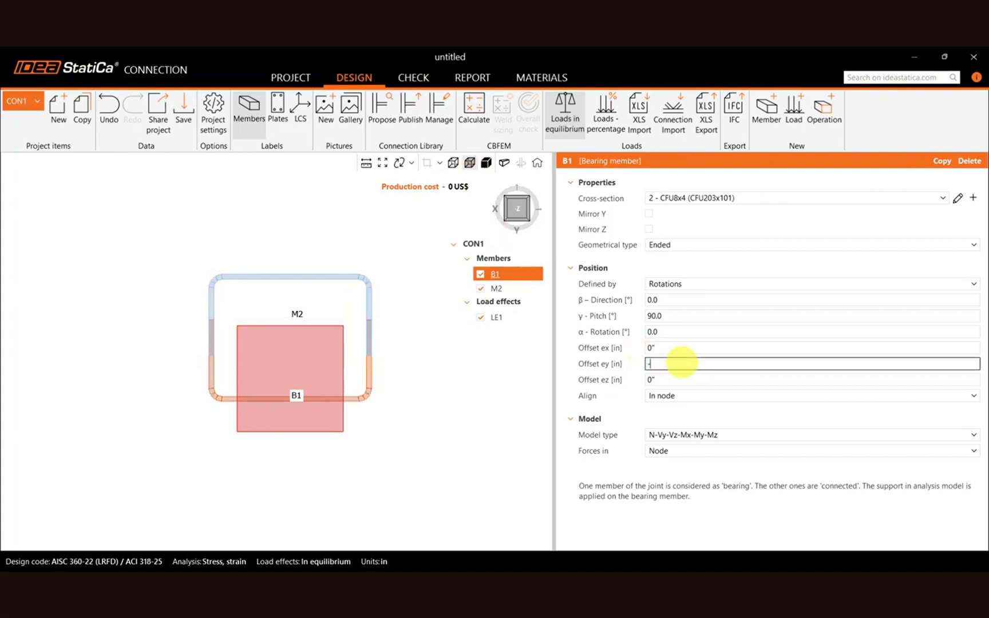
click(508, 288)
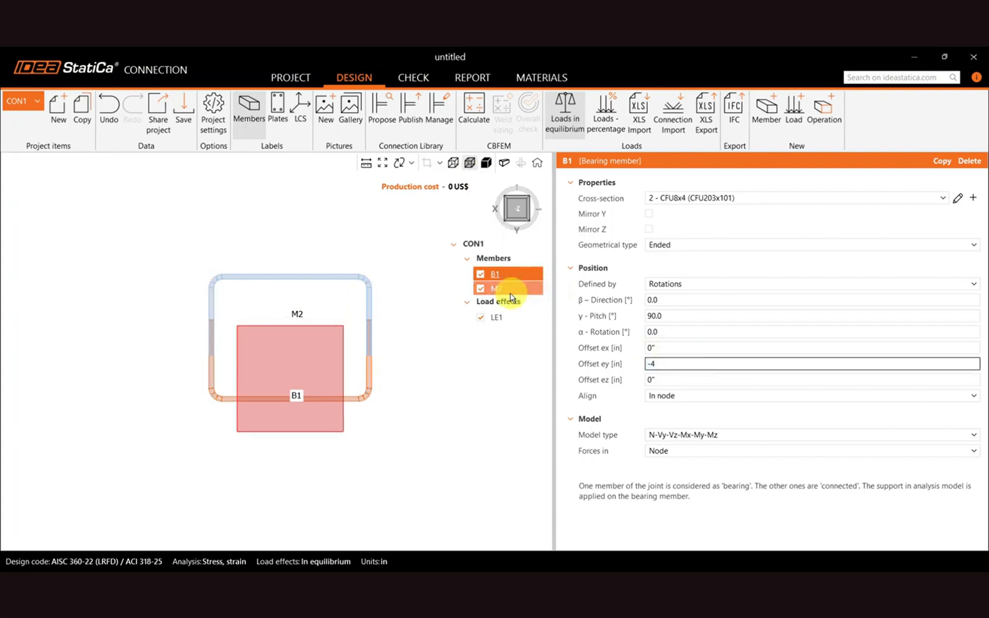
click(660, 364)
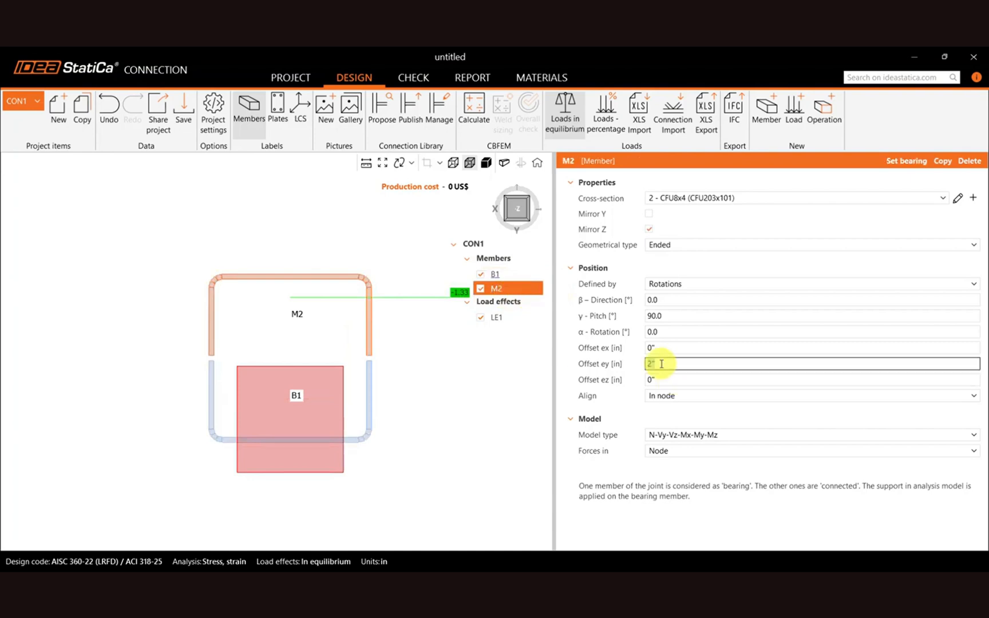
text(4)
key(Return)
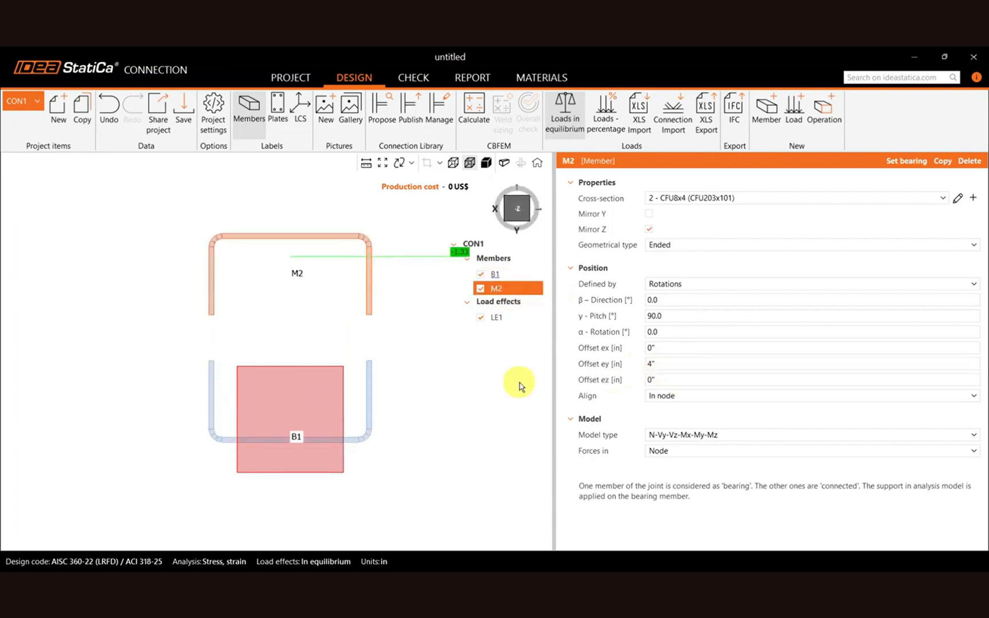
Examine the two facing channel members B1 and M2 in 3D with solid display.
click(454, 164)
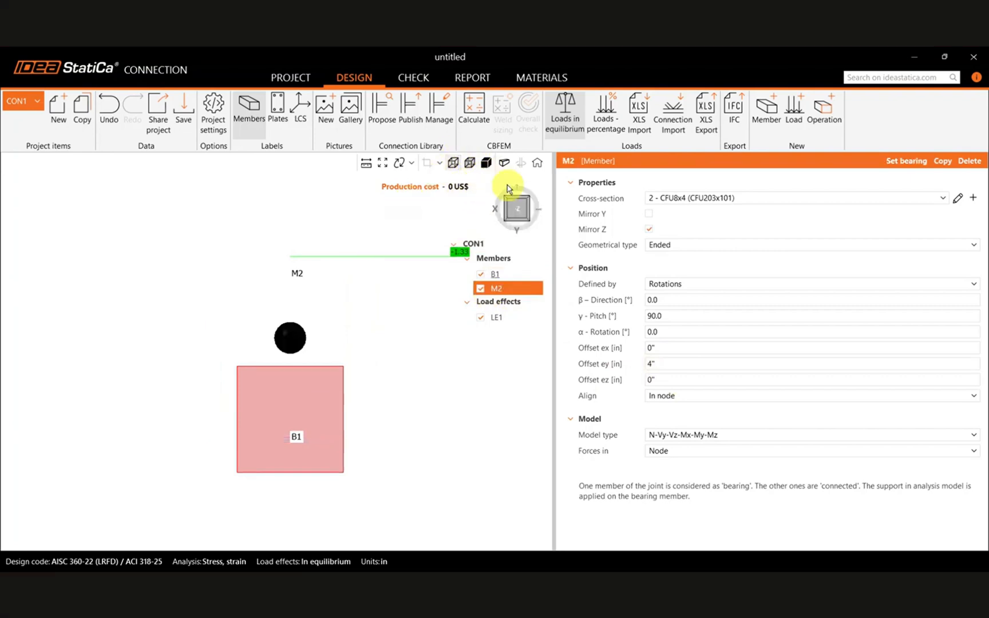
click(495, 275)
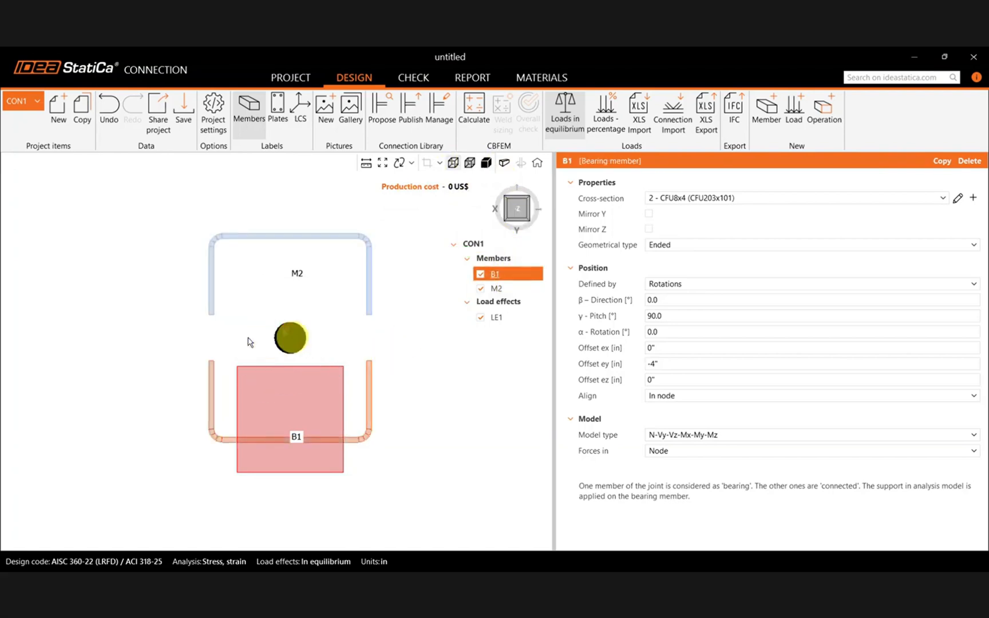
scroll(314, 314, down, 3)
right_drag(444, 440, 276, 410)
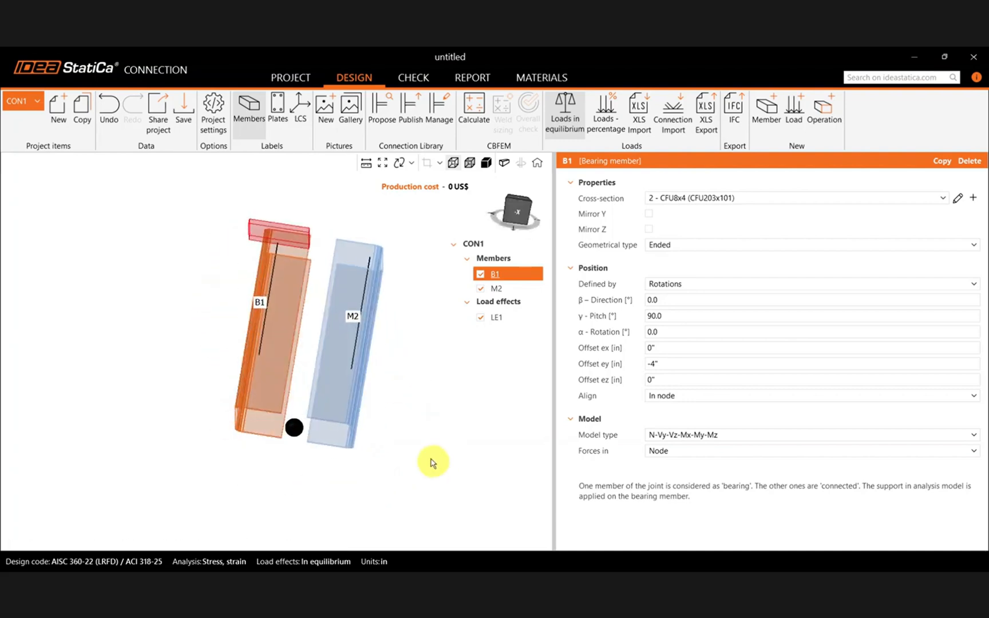
right_drag(430, 415, 329, 329)
click(486, 163)
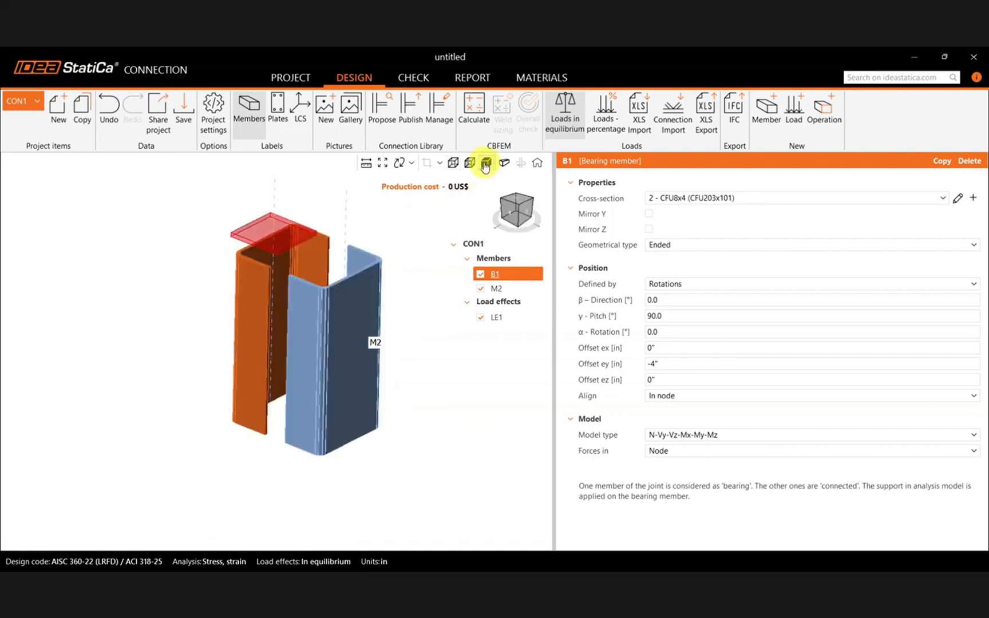
mouse_move(265, 415)
right_down()
mouse_move(260, 526)
mouse_move(319, 387)
mouse_move(352, 379)
mouse_move(344, 407)
mouse_move(314, 383)
mouse_move(259, 406)
right_up()
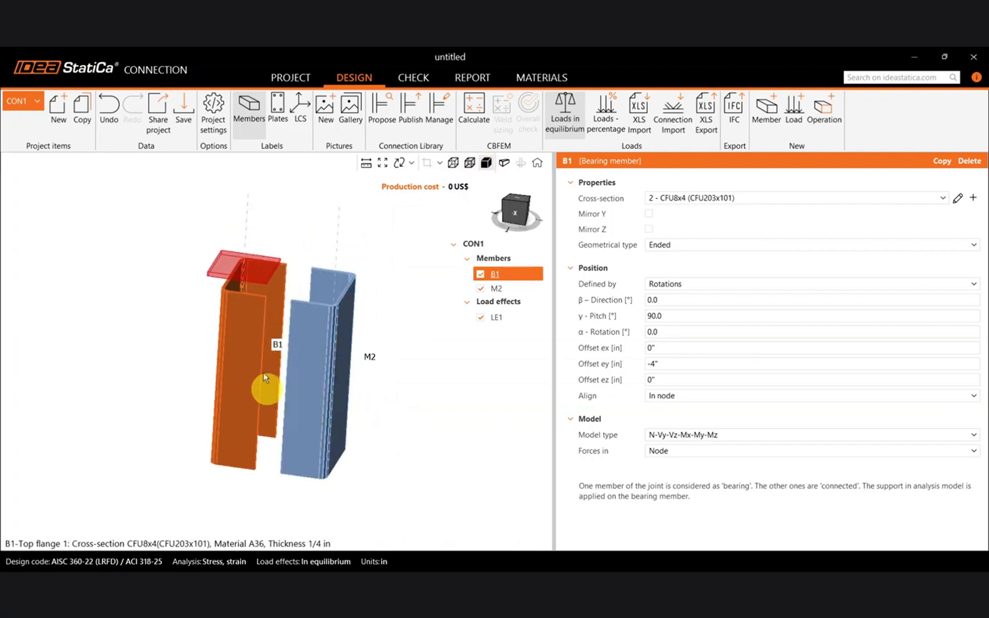
click(499, 273)
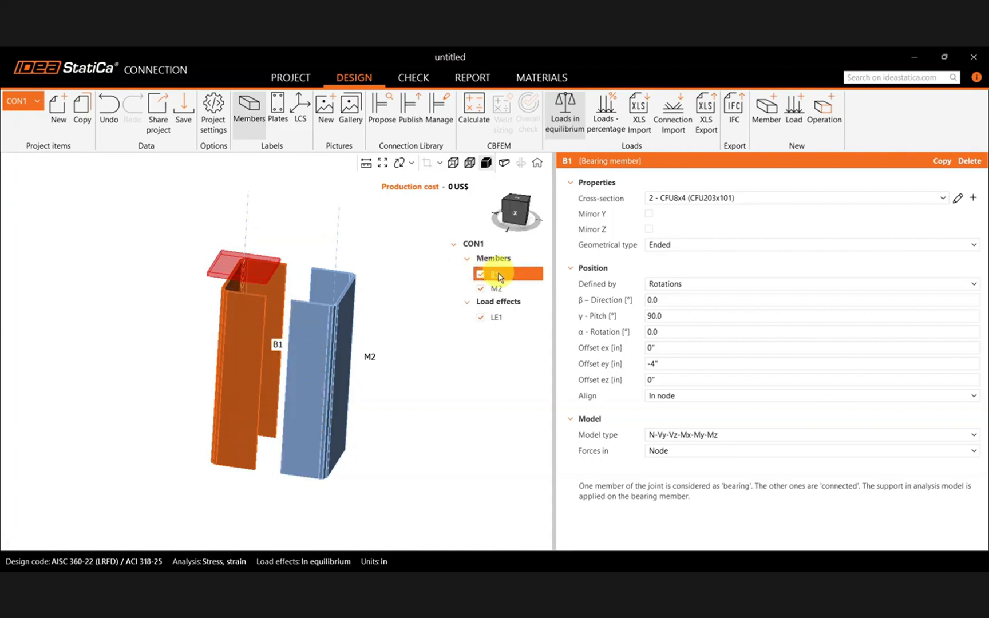
Review the internal forces of load effect LE1 for members B1 and M2.
middle_drag(379, 323, 366, 322)
click(498, 302)
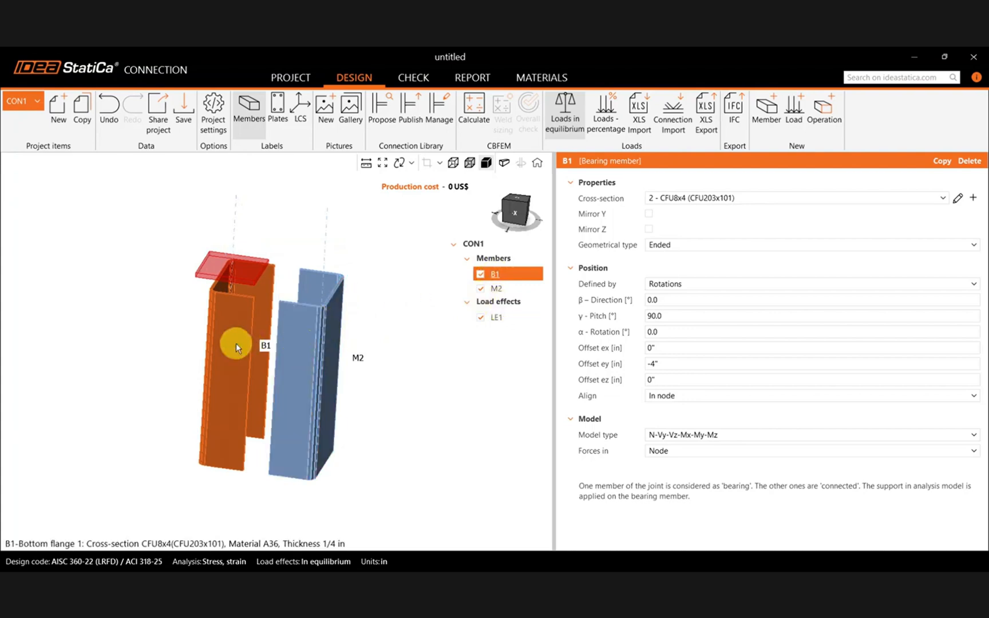
click(495, 316)
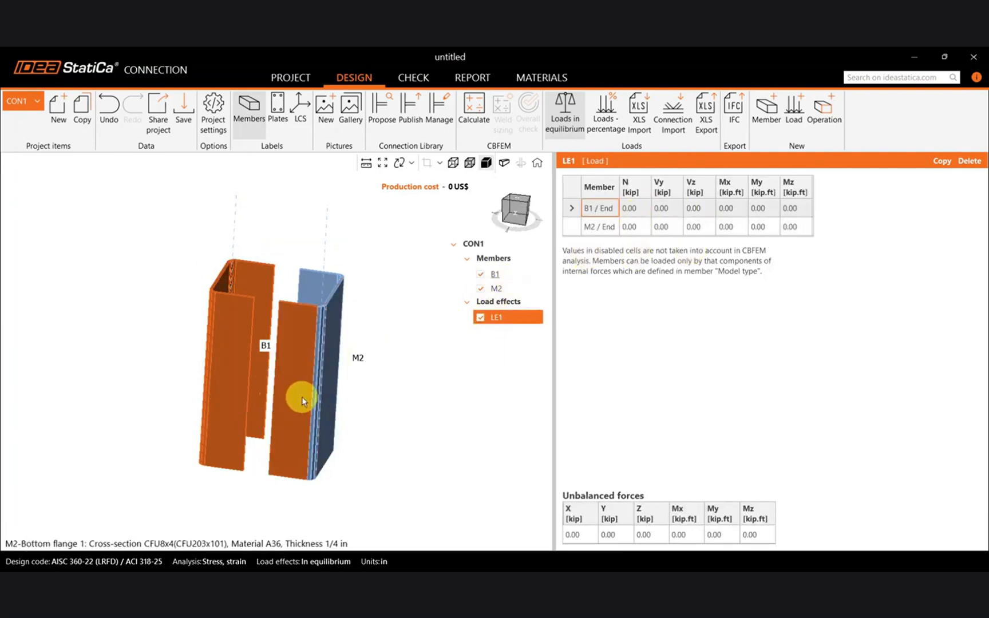
Start a new welded, composed 2Uc cross-section of two facing channels for member B1.
click(507, 275)
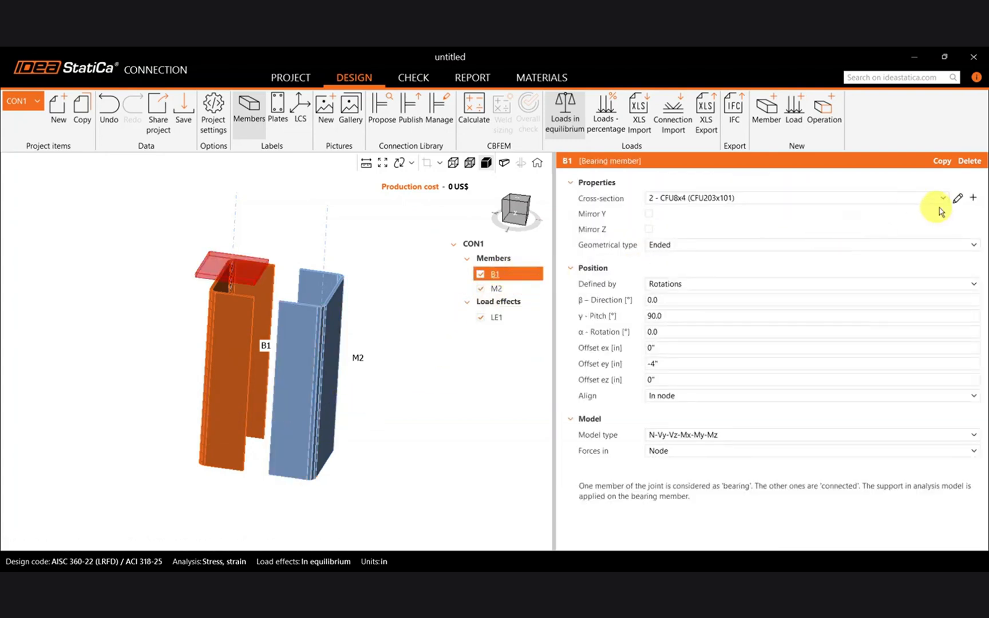
click(974, 199)
click(382, 209)
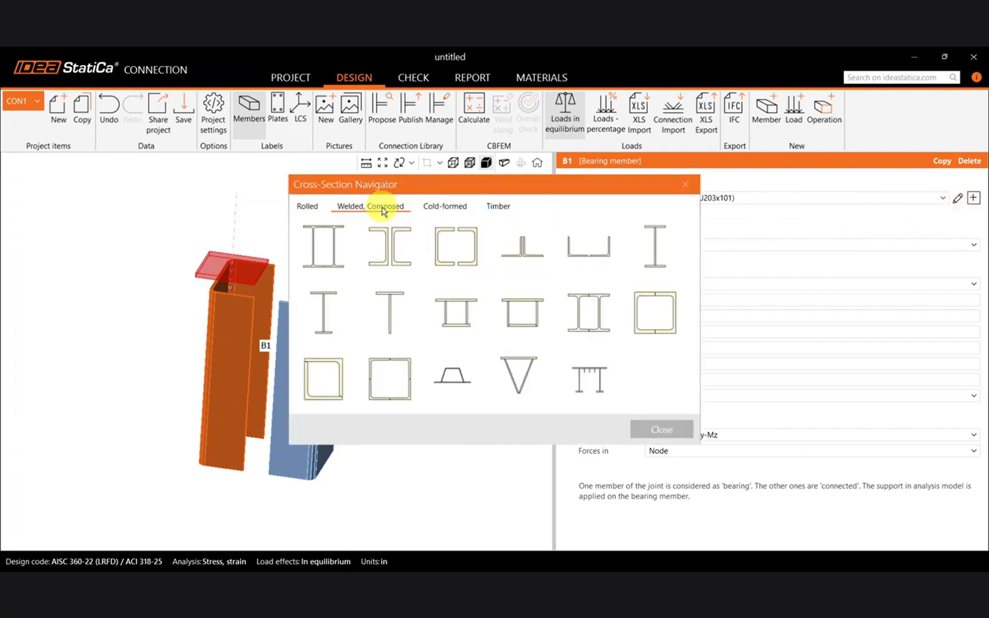
click(451, 265)
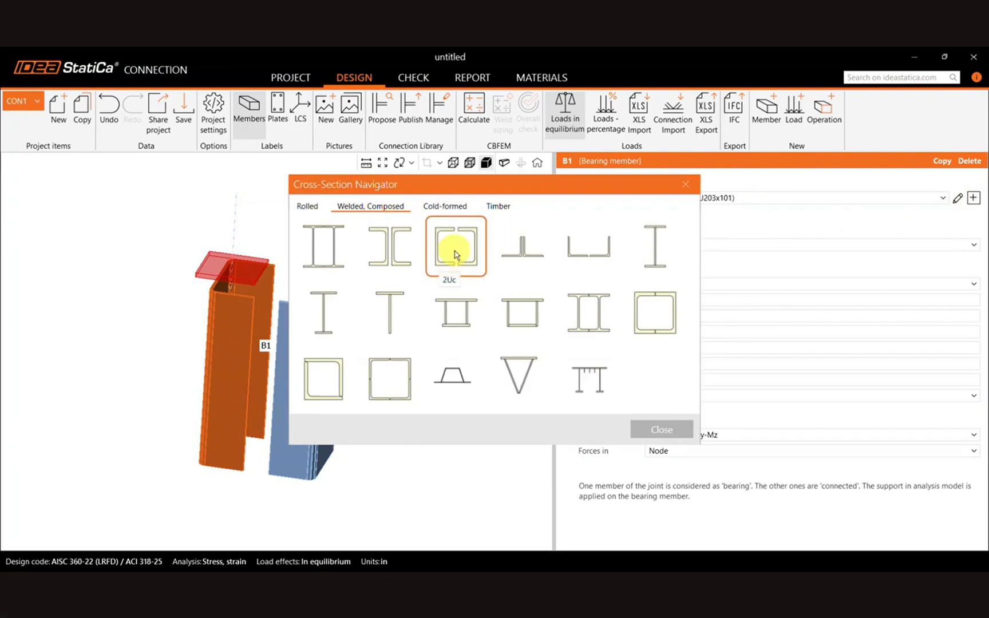
double_click(455, 255)
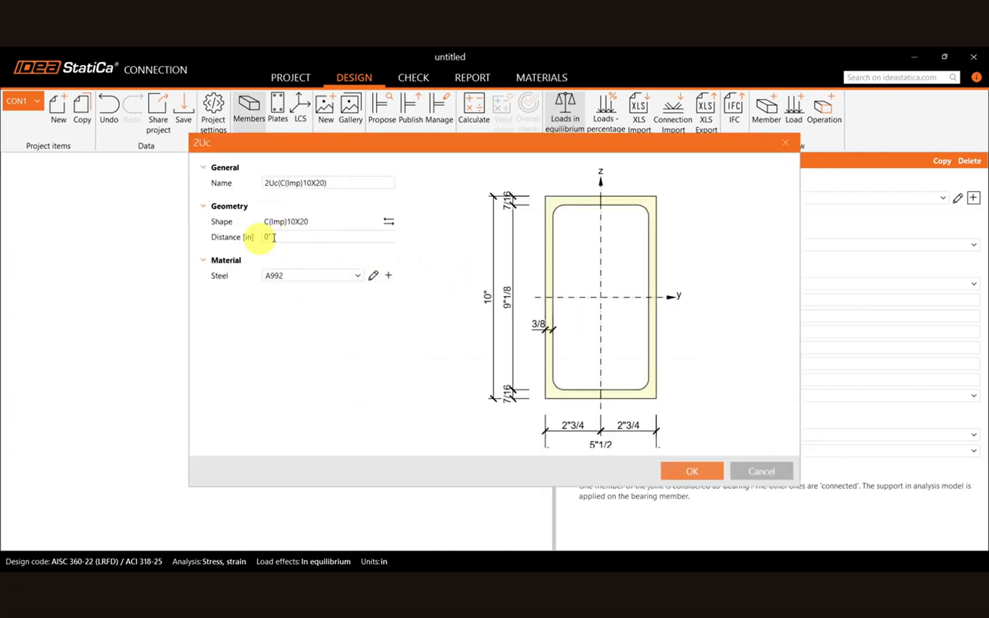
Browse the channel shape library for the 2Uc section, including the C (AISC 16.0) shapes, without choosing another shape.
click(388, 221)
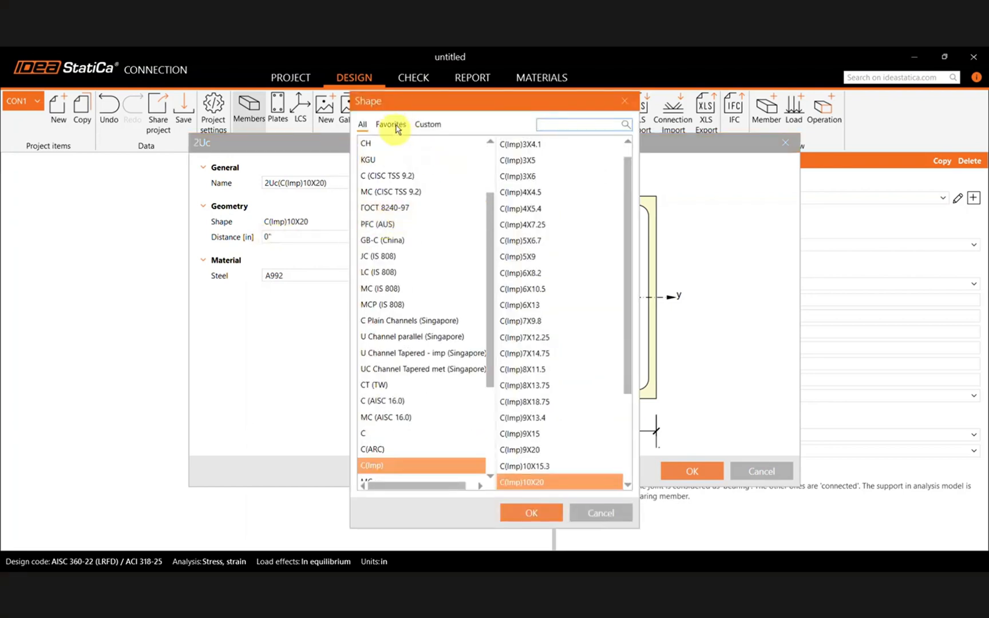
click(395, 125)
click(363, 125)
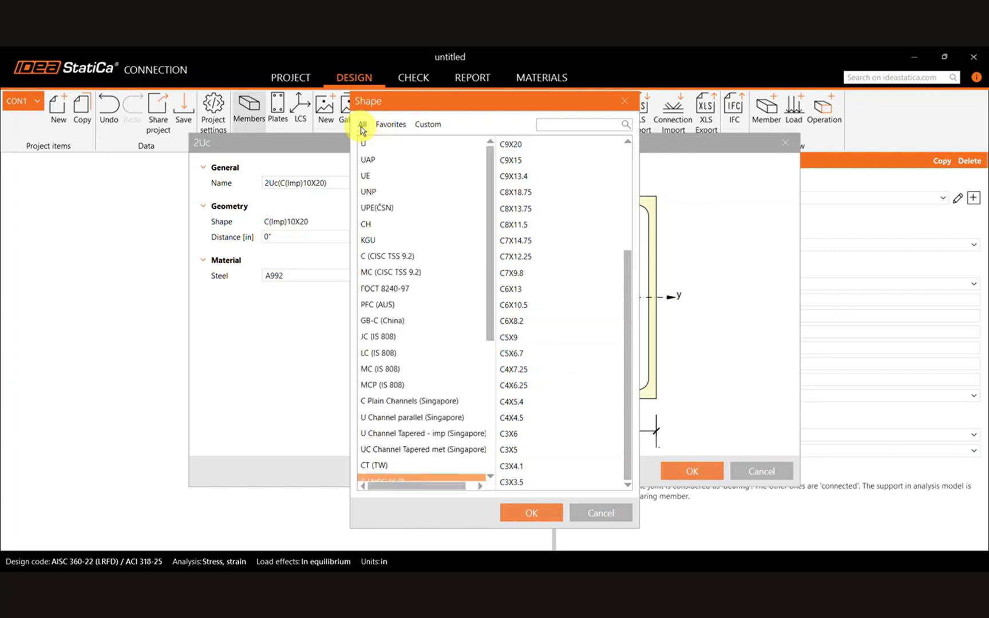
scroll(421, 287, down, 5)
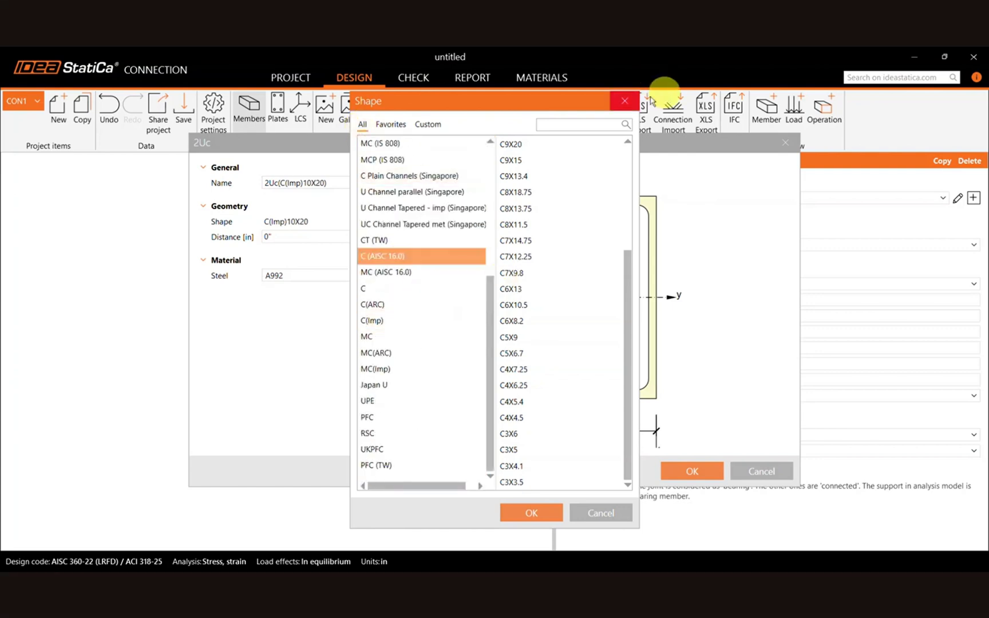
click(624, 101)
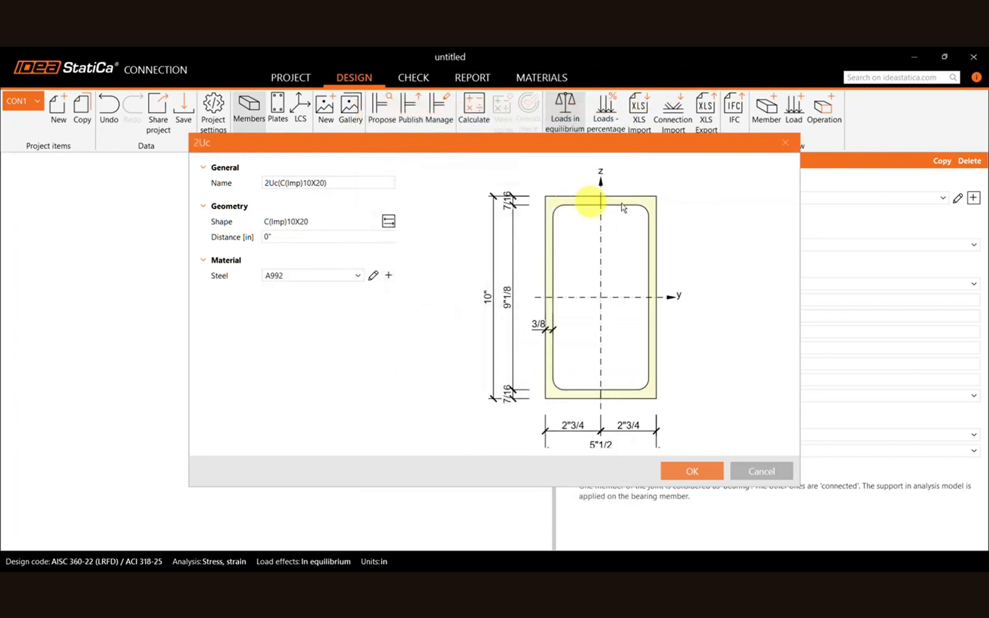
Preview the 2Uc section with a 3 in distance between the channels and discard it.
click(300, 235)
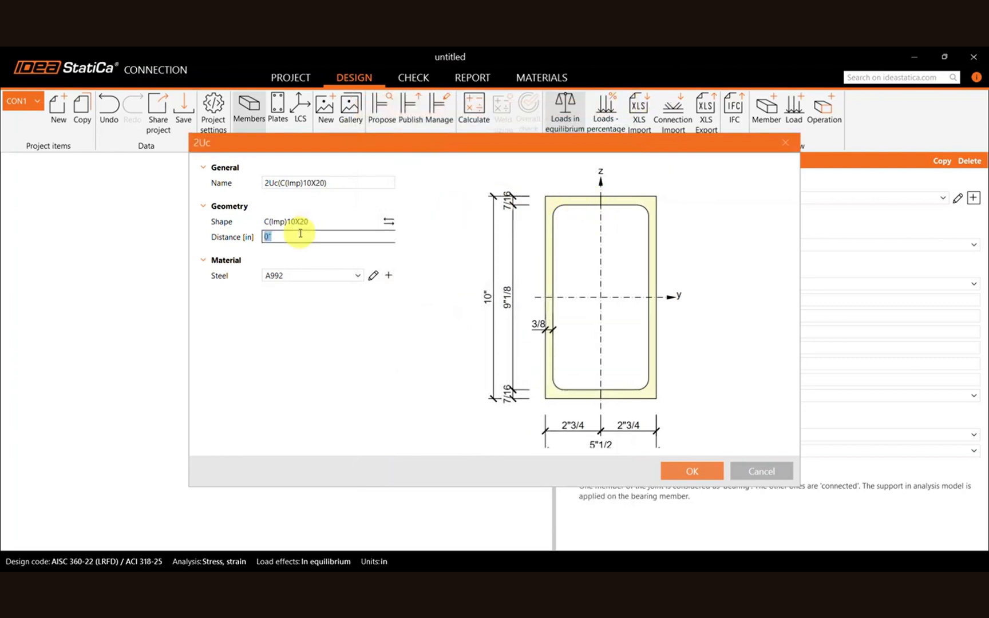
click(363, 344)
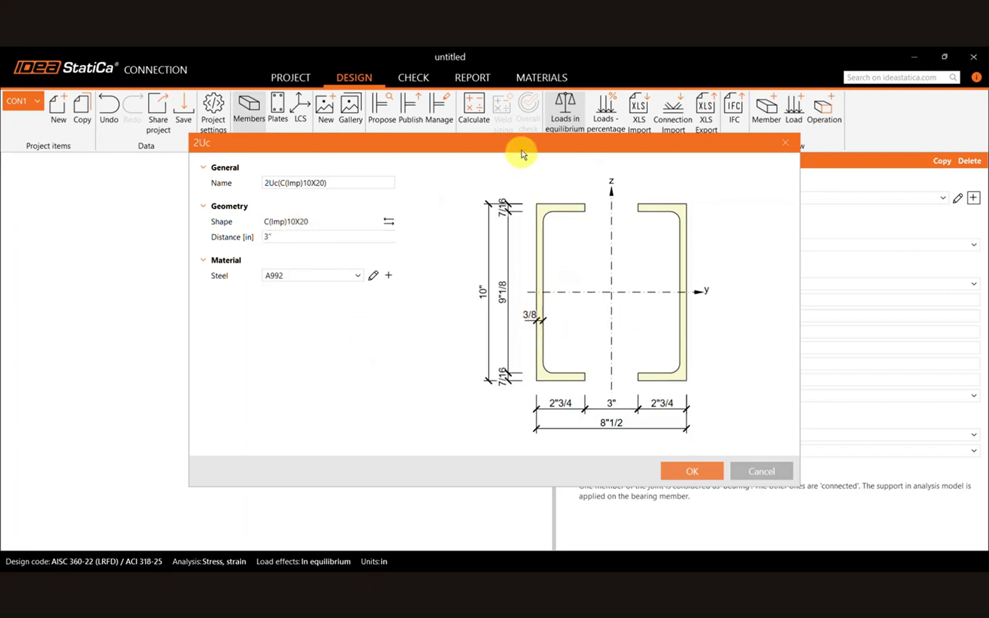
drag(518, 152, 627, 157)
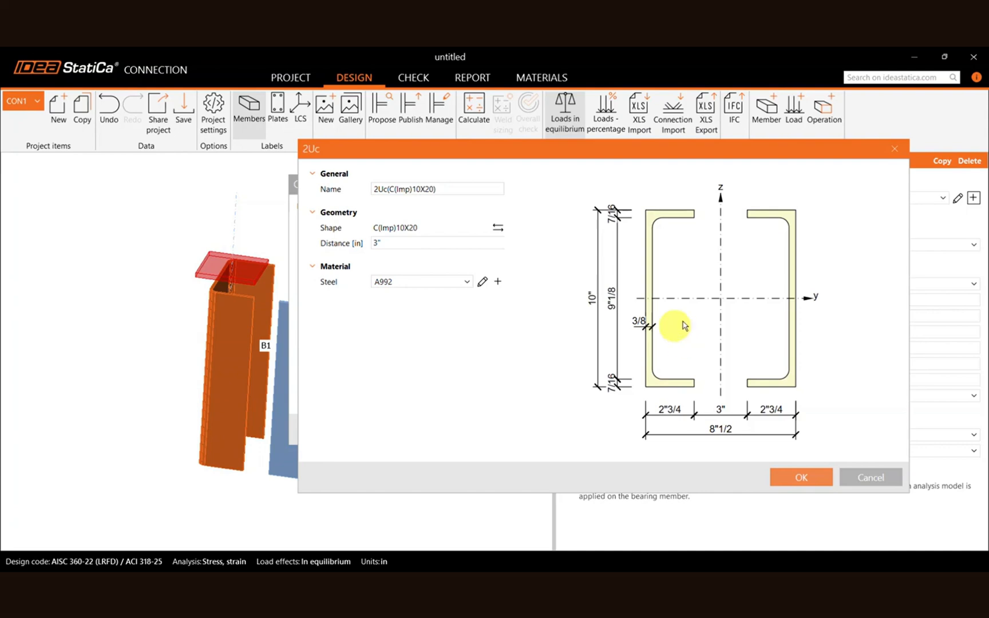
click(890, 158)
click(689, 182)
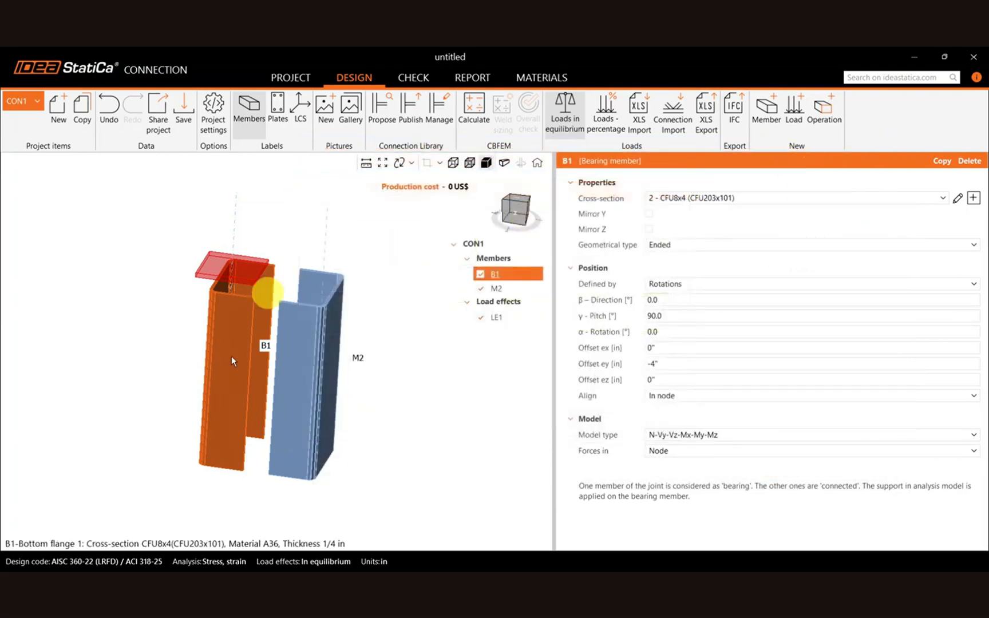
Add a stiffening plate operation to the two-channel connection.
right_drag(245, 387, 250, 410)
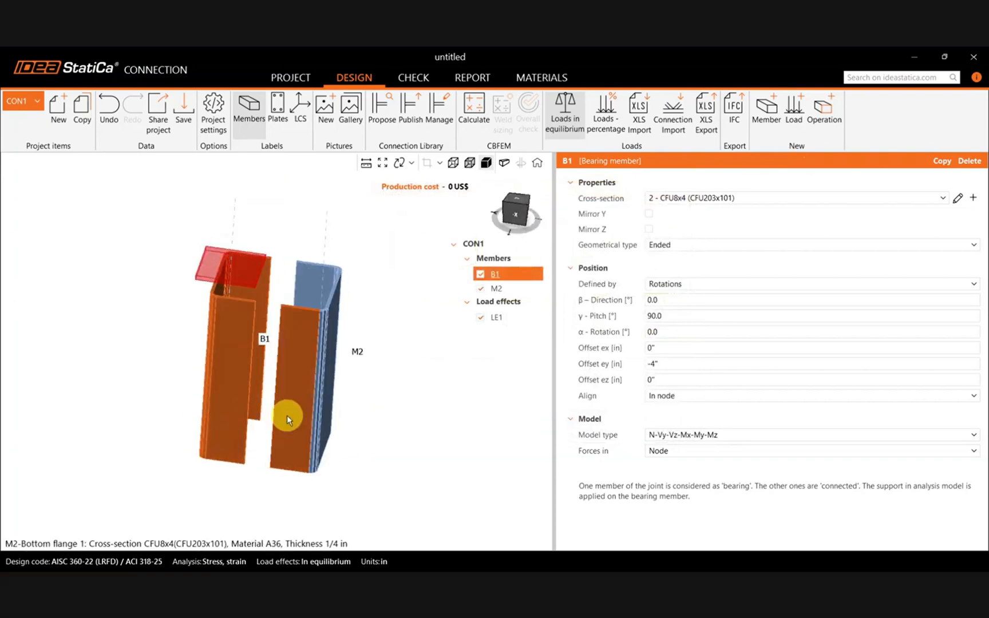
right_drag(381, 393, 341, 375)
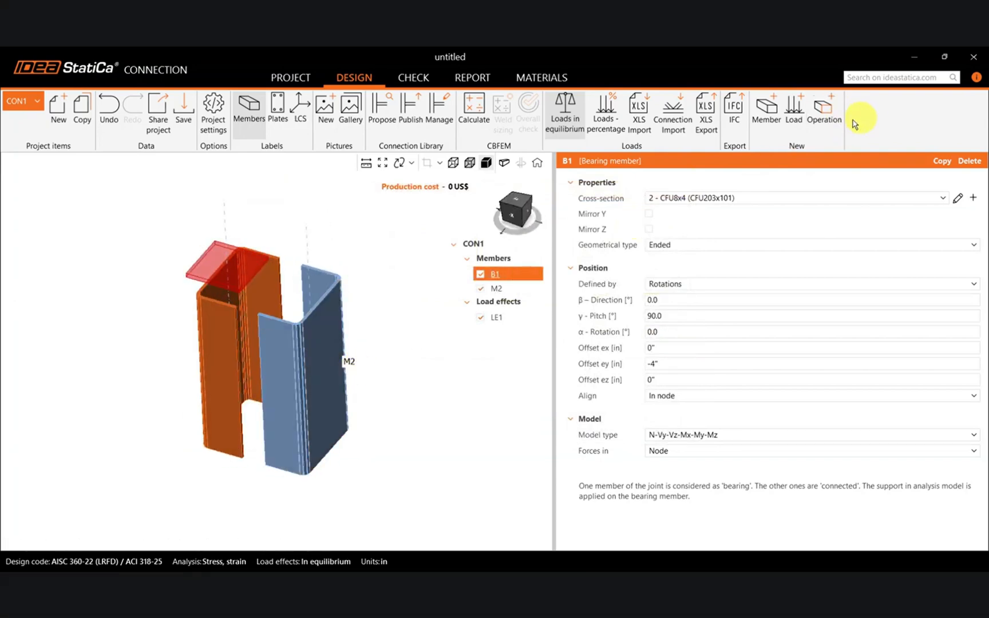
click(832, 124)
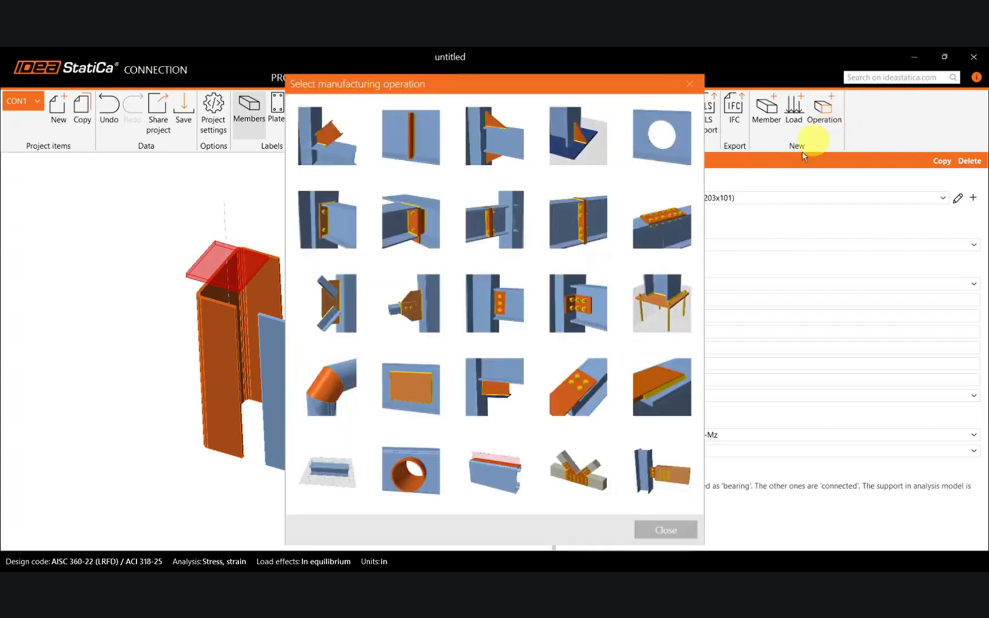
click(673, 319)
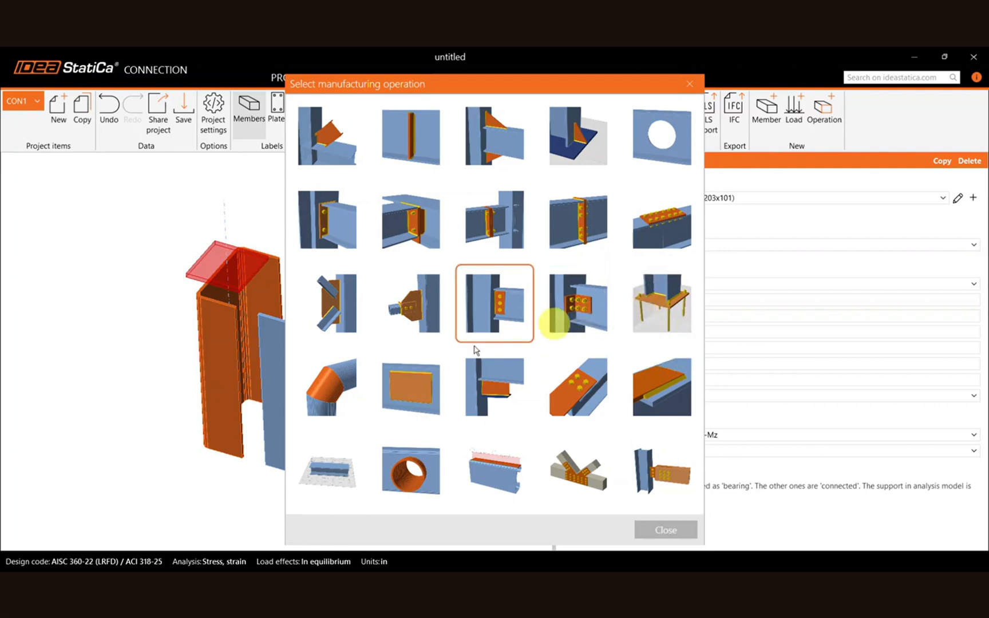
click(403, 385)
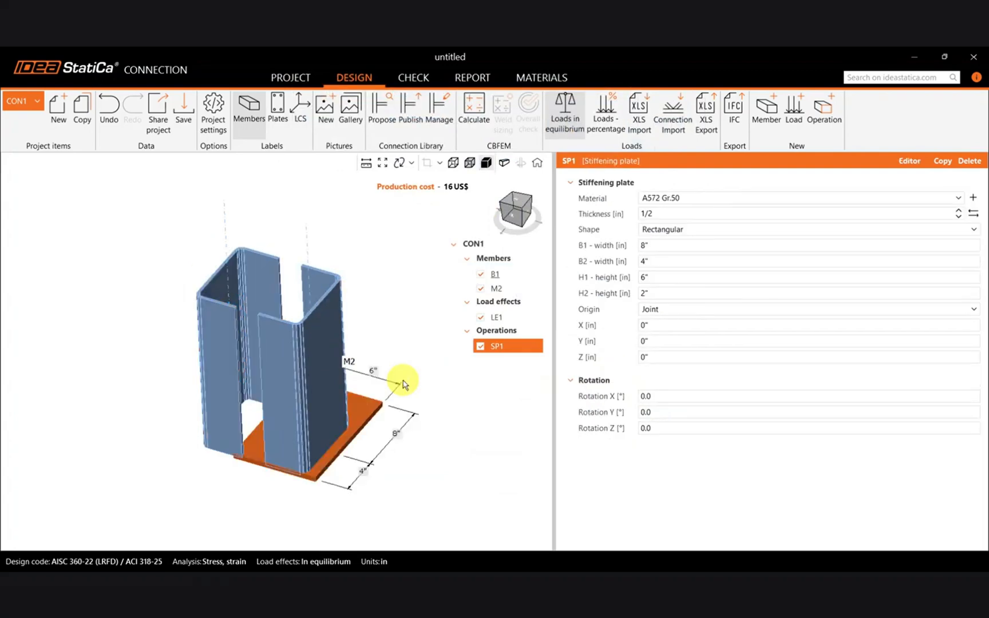
Set stiffening plate SP1's H1 height to 3 in while viewing the sections along the Z axis.
click(515, 202)
scroll(320, 429, down, 3)
middle_drag(314, 438, 278, 435)
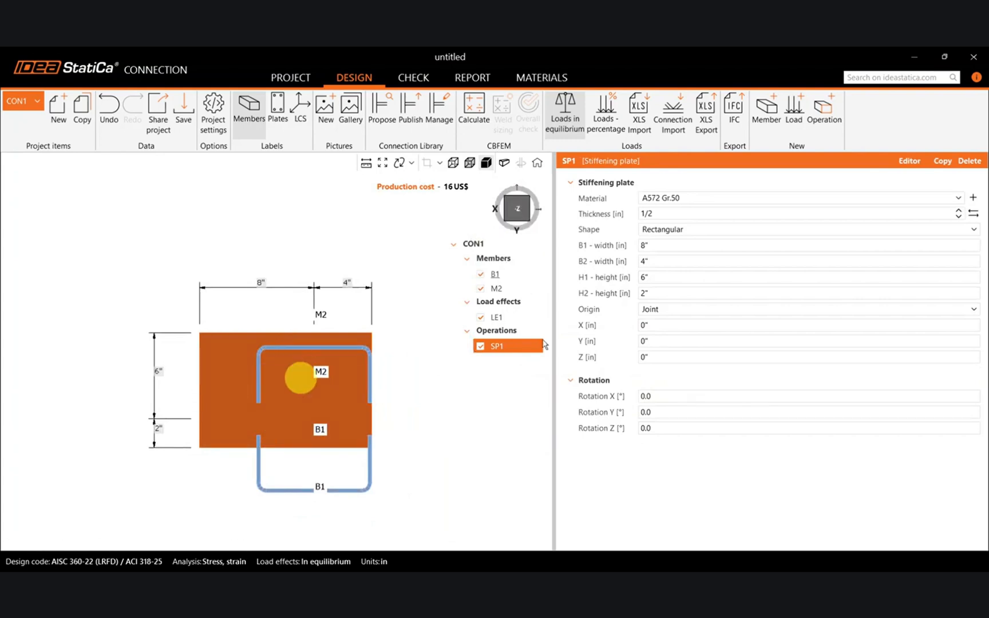
click(668, 276)
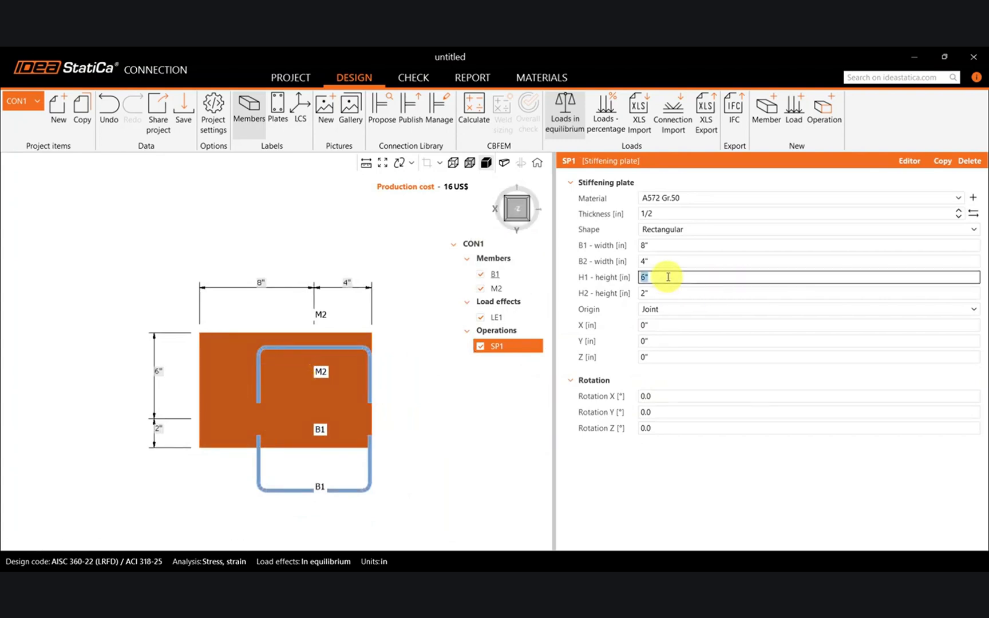
text(3)
click(678, 292)
click(679, 276)
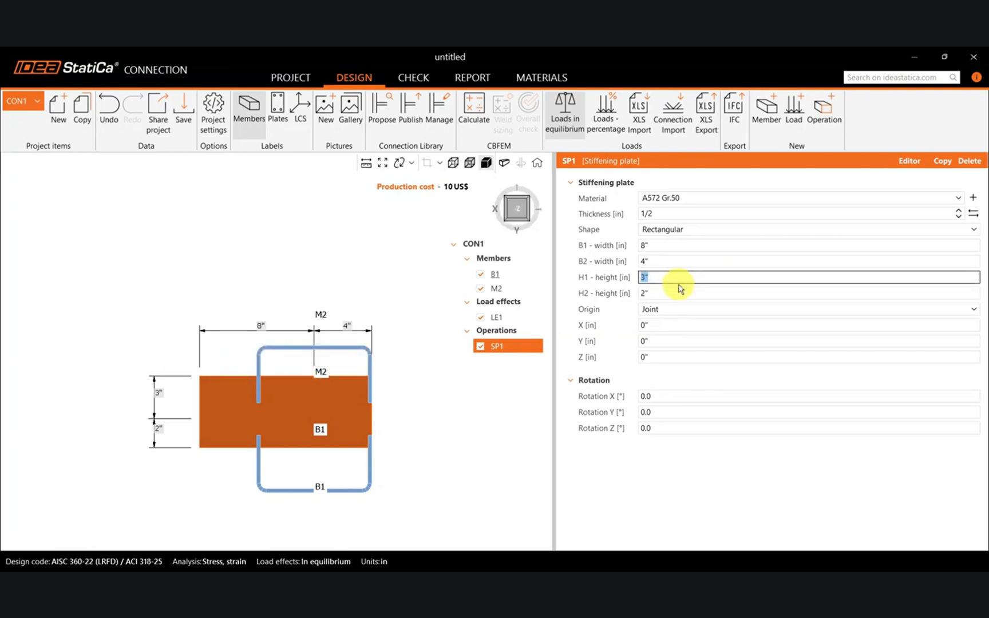
Set the origin of stiffening plate SP1 to Member LCS and reference it to member M2.
click(667, 314)
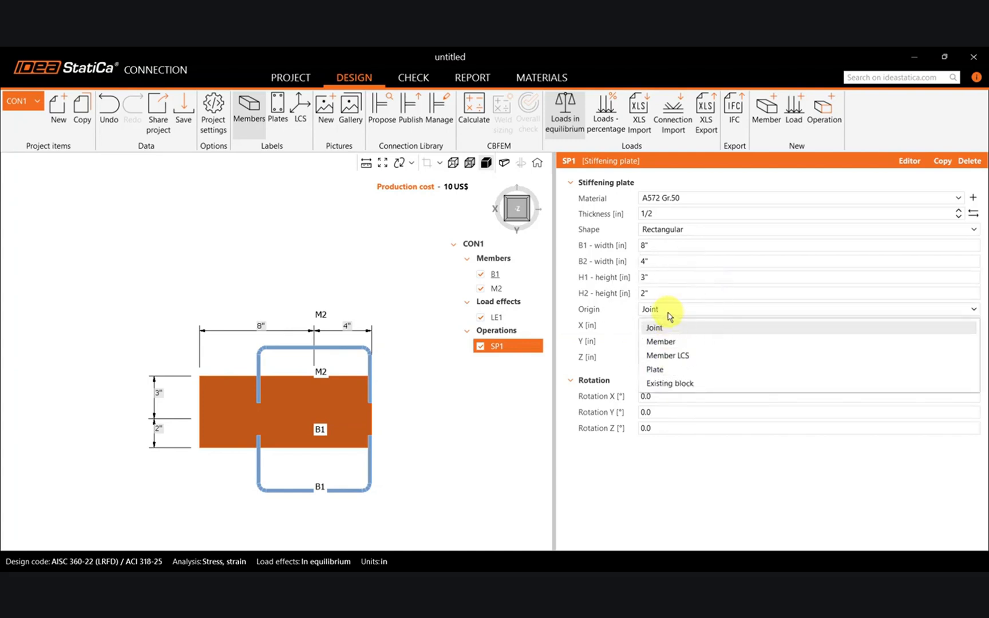
click(681, 357)
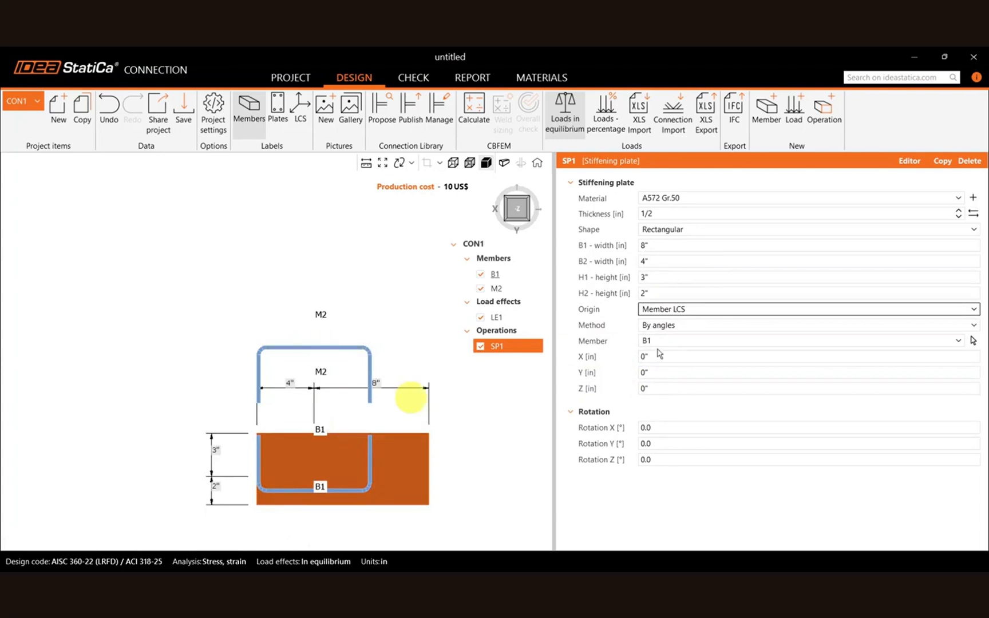
click(649, 341)
click(652, 388)
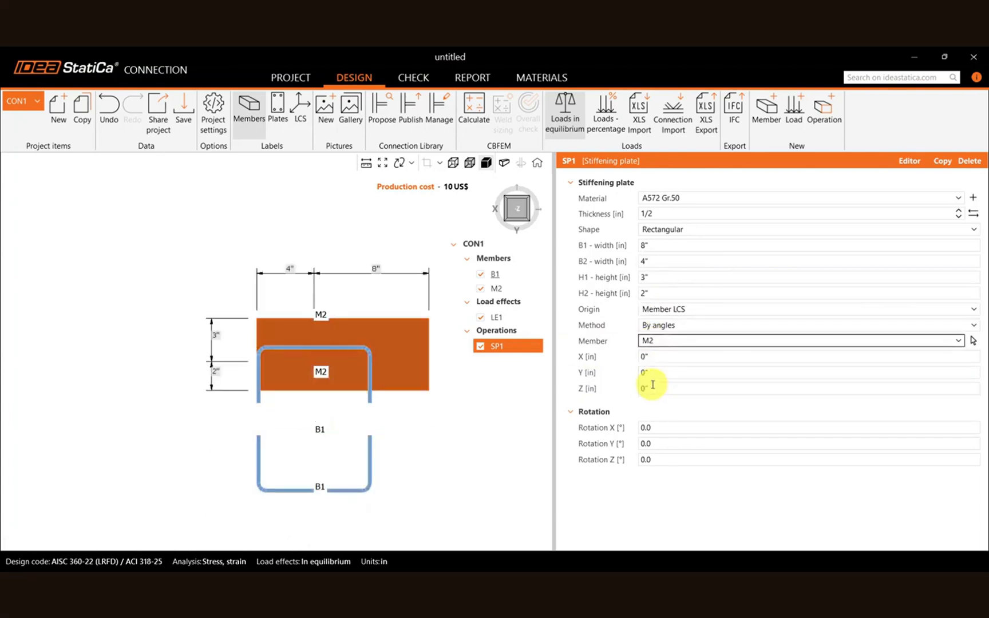
Set stiffening plate SP1's H2 height to 4 in.
click(672, 292)
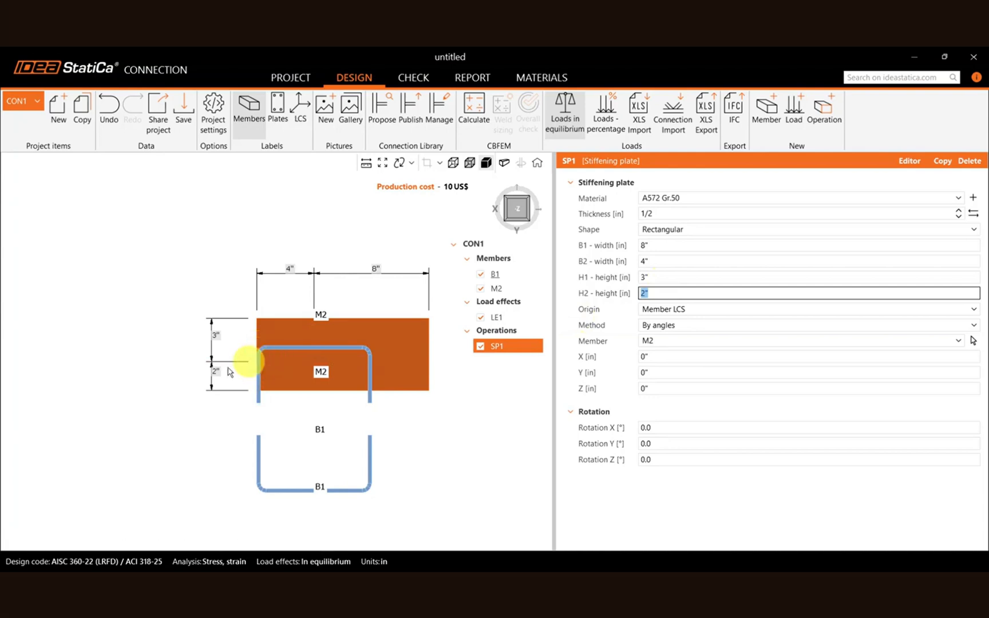
text(3)
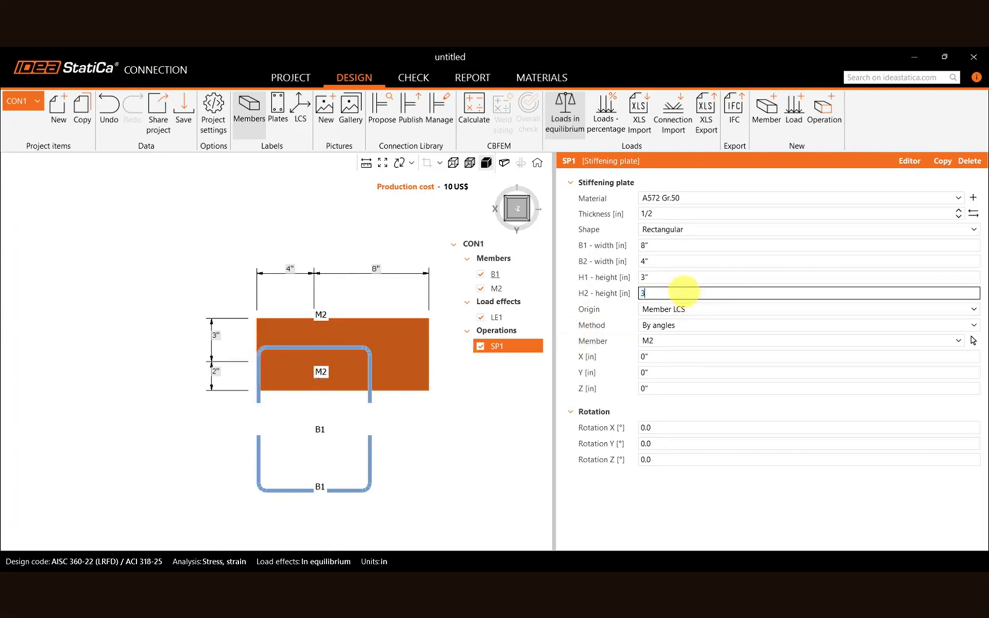
click(679, 281)
click(674, 290)
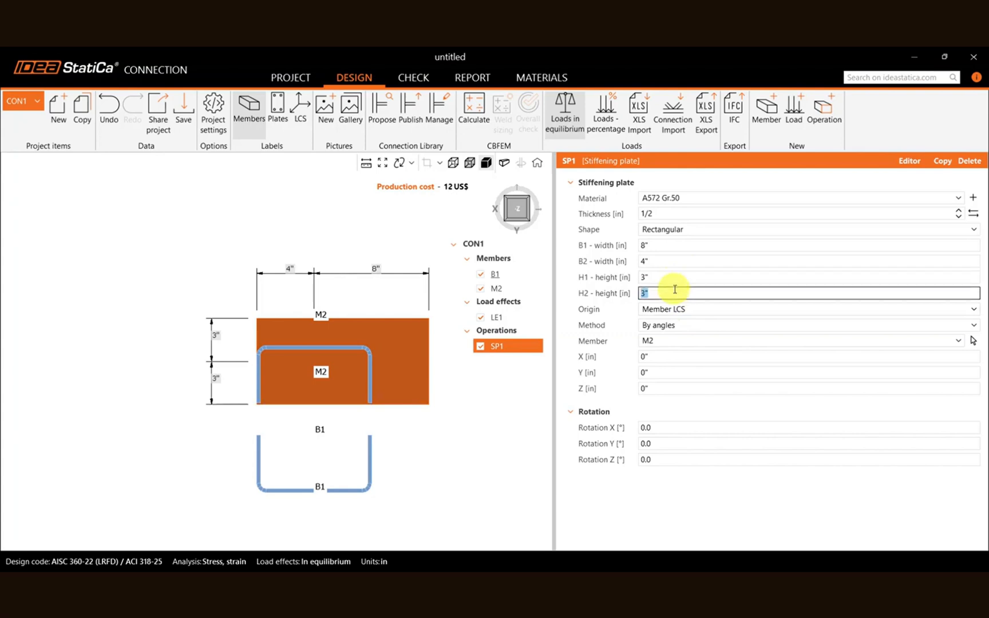
text(4)
click(661, 275)
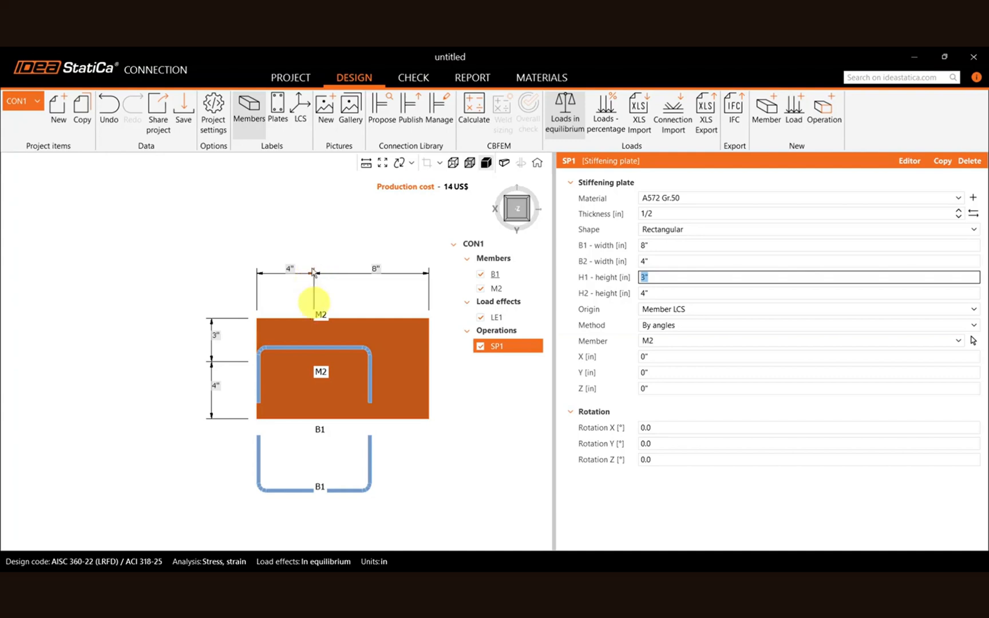
Set both the B1 and B2 widths of stiffening plate SP1 to 6 in.
click(661, 261)
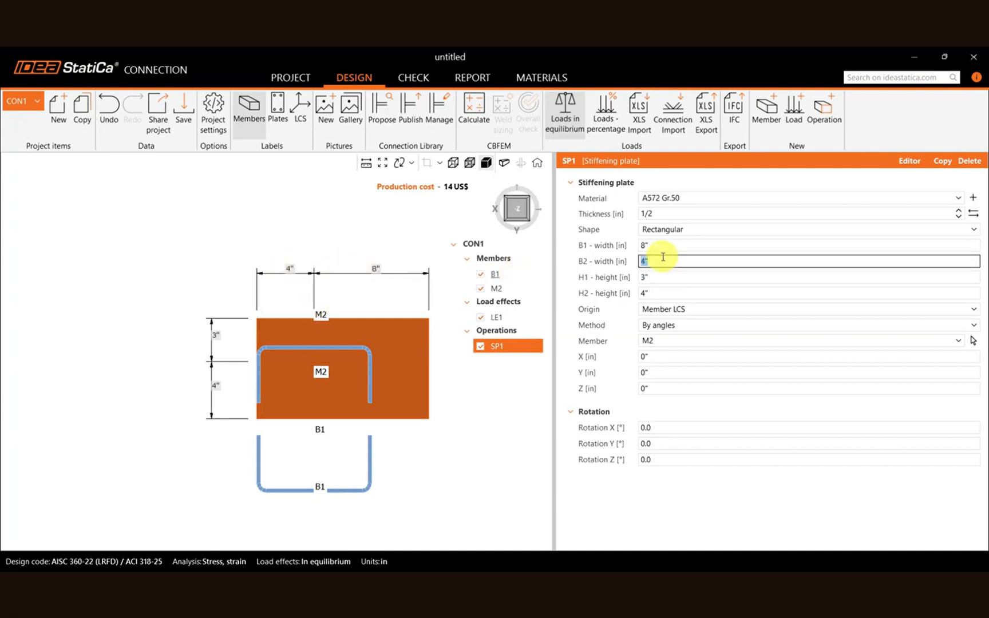
text(6)
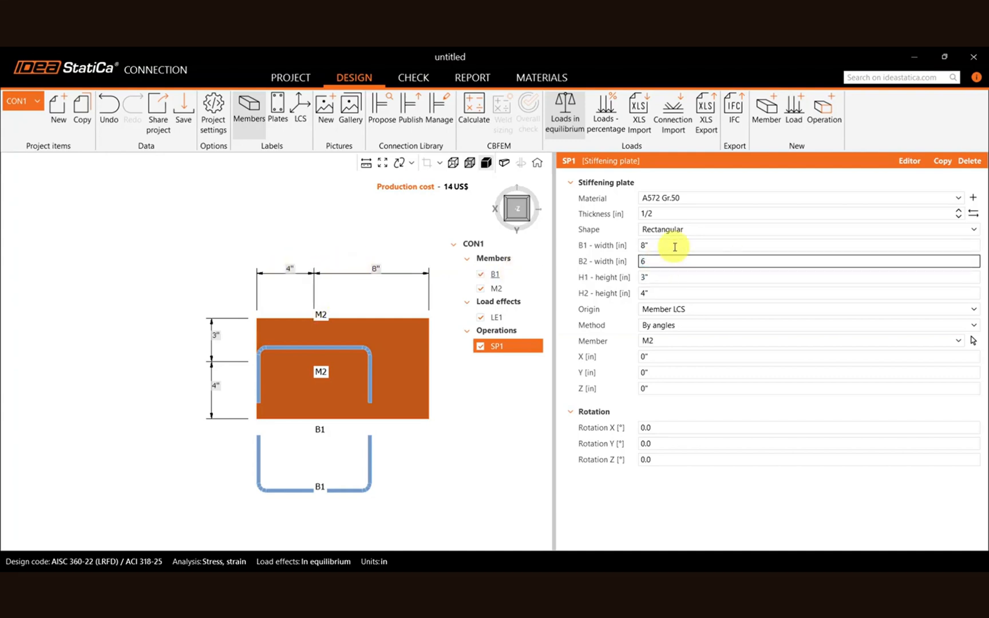
click(674, 247)
text(6)
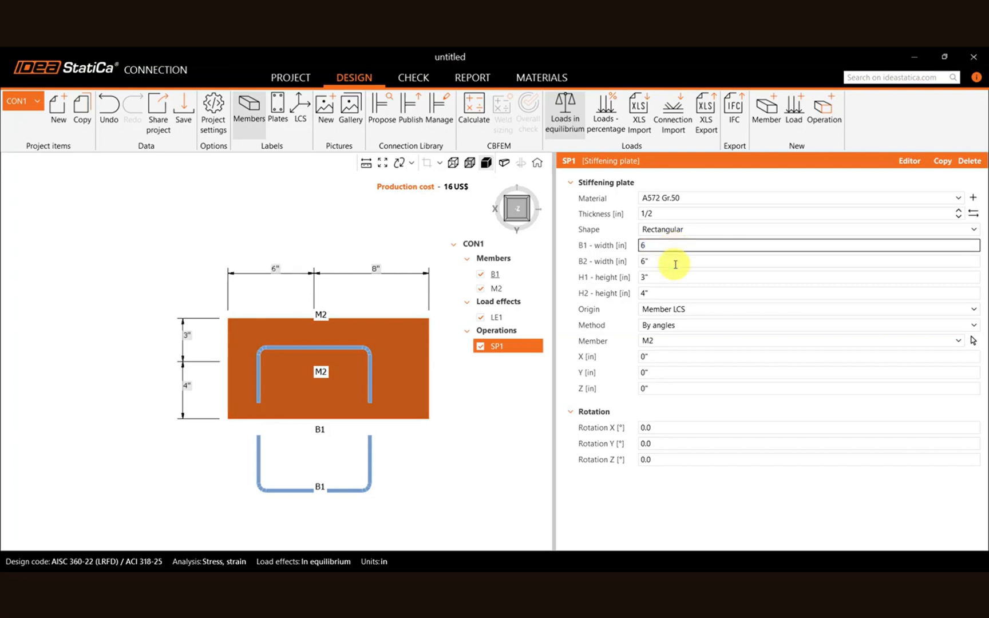
click(675, 261)
Copy stiffening plate operation SP1.
right_drag(392, 470, 269, 445)
middle_drag(310, 514, 323, 461)
right_click(511, 351)
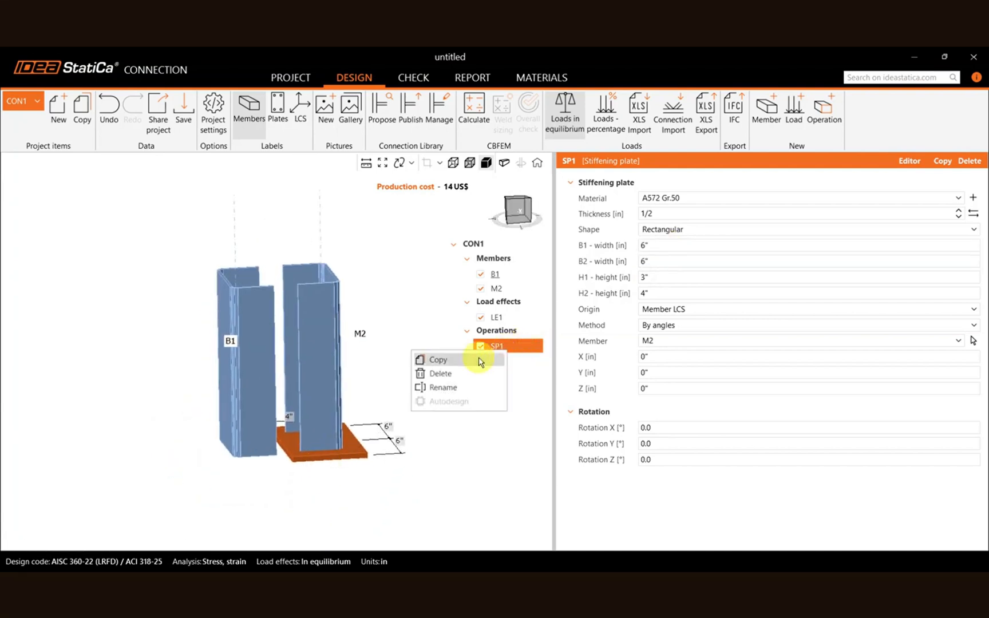